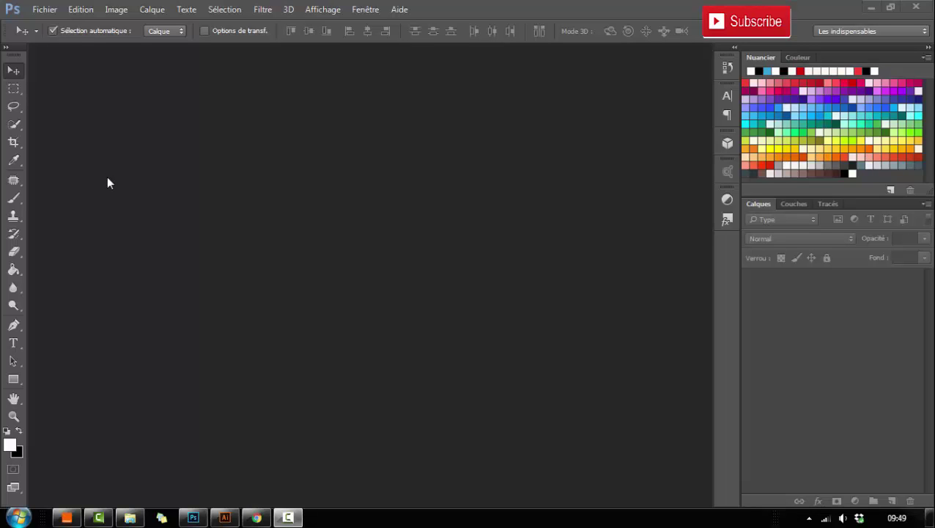
Step: Open heart 1.psd from the File menu in a tab beside Vierge-01.psd
{"action": "left_click", "coordinate": [44, 11]}
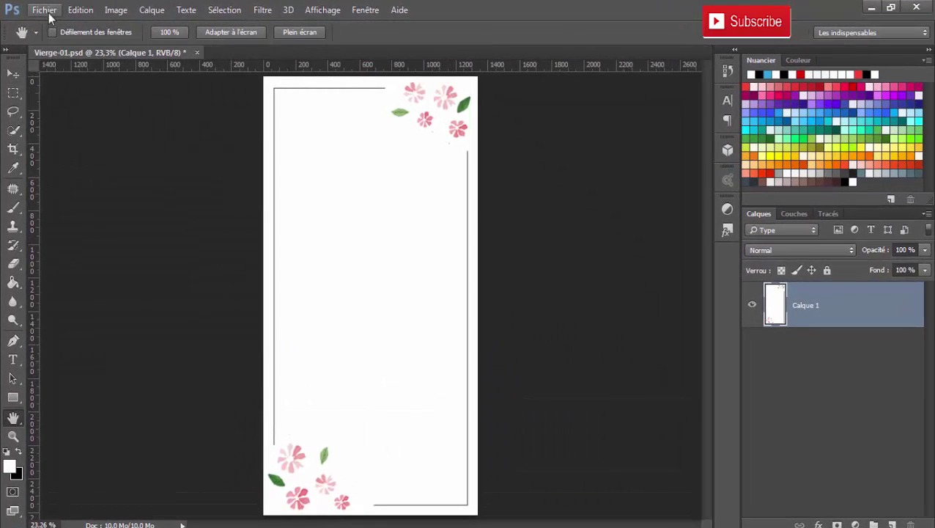
{"action": "left_click", "coordinate": [46, 11]}
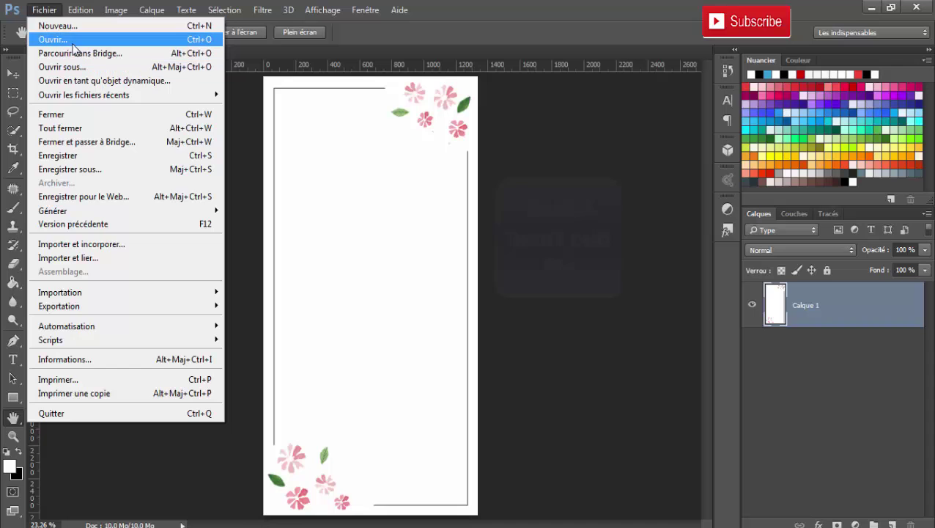
{"action": "left_click", "coordinate": [72, 39]}
{"action": "scroll", "coordinate": [412, 213], "scroll_direction": "down", "scroll_amount": 1}
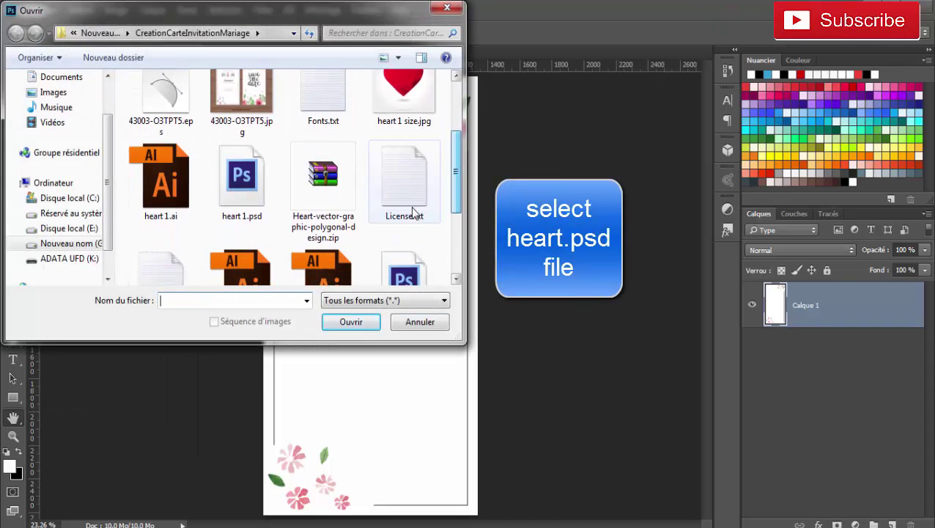
{"action": "left_click", "coordinate": [245, 207]}
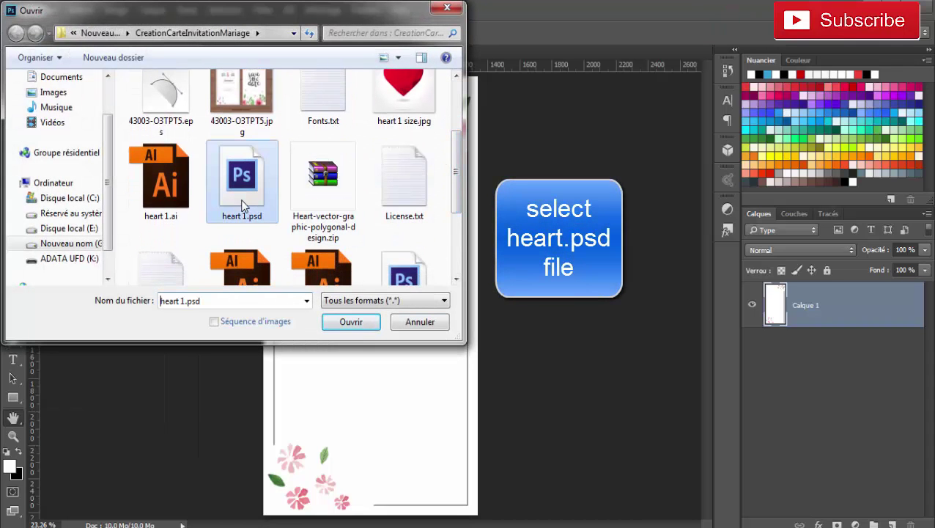
{"action": "left_click", "coordinate": [351, 322]}
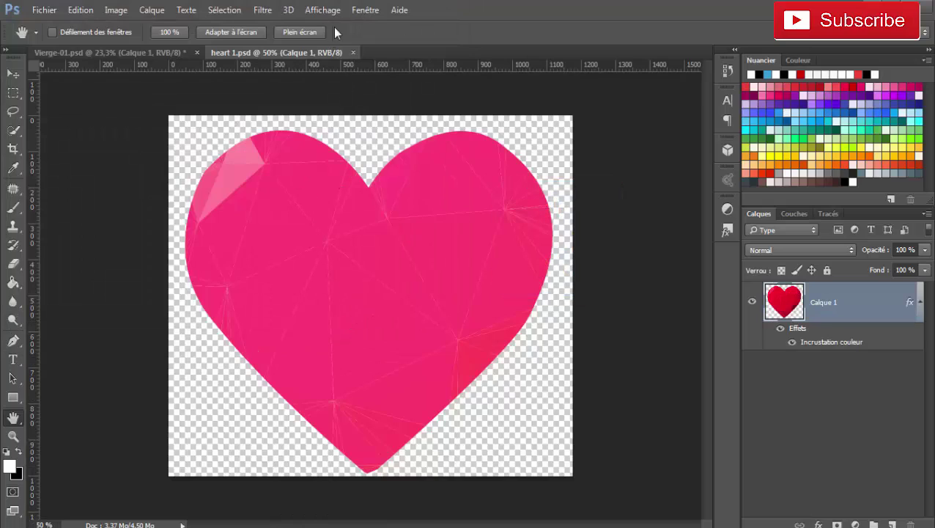
Step: Tile both documents, drag the heart layer into Vierge-01 as Calque 2, then regroup as tabs
{"action": "left_click", "coordinate": [365, 9]}
{"action": "mouse_move", "coordinate": [109, 55]}
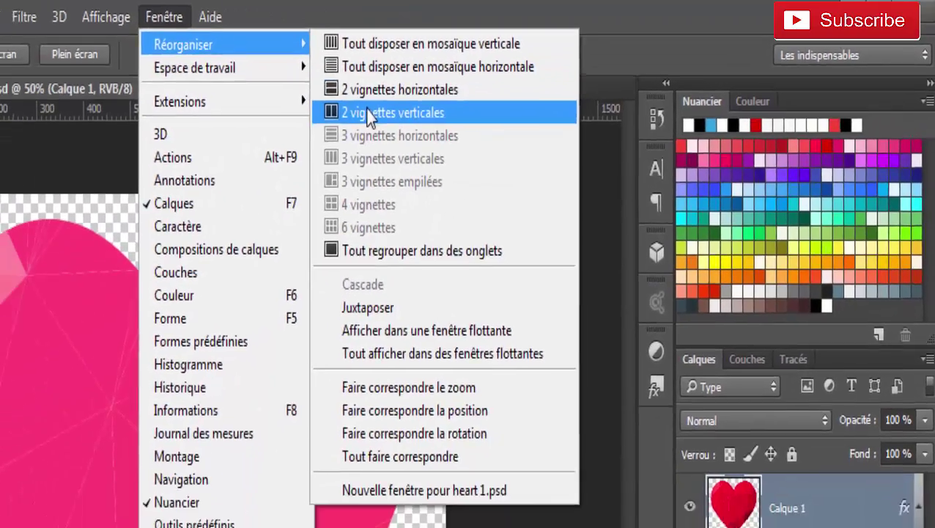
{"action": "left_click", "coordinate": [372, 115]}
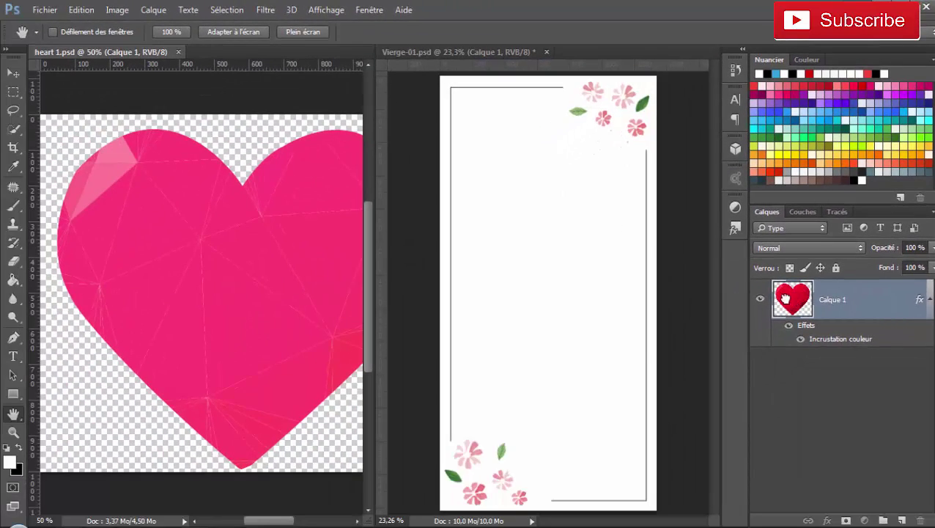
{"action": "left_click_drag", "start_coordinate": [785, 298], "coordinate": [558, 247]}
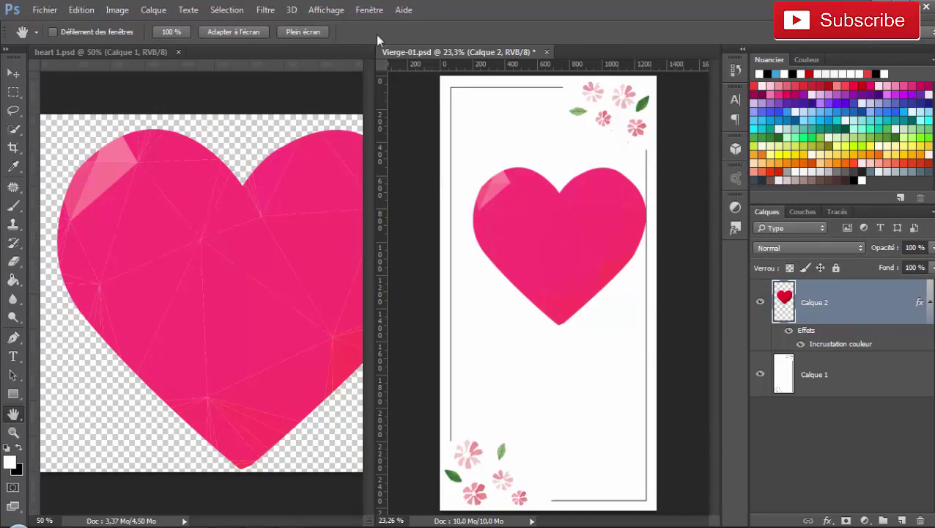
{"action": "left_click", "coordinate": [369, 9]}
{"action": "mouse_move", "coordinate": [399, 26]}
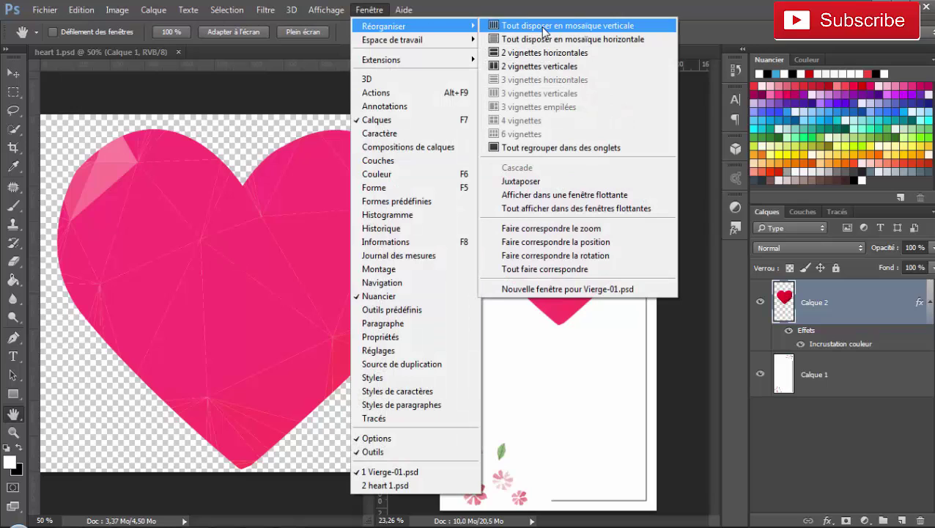
{"action": "left_click", "coordinate": [533, 148]}
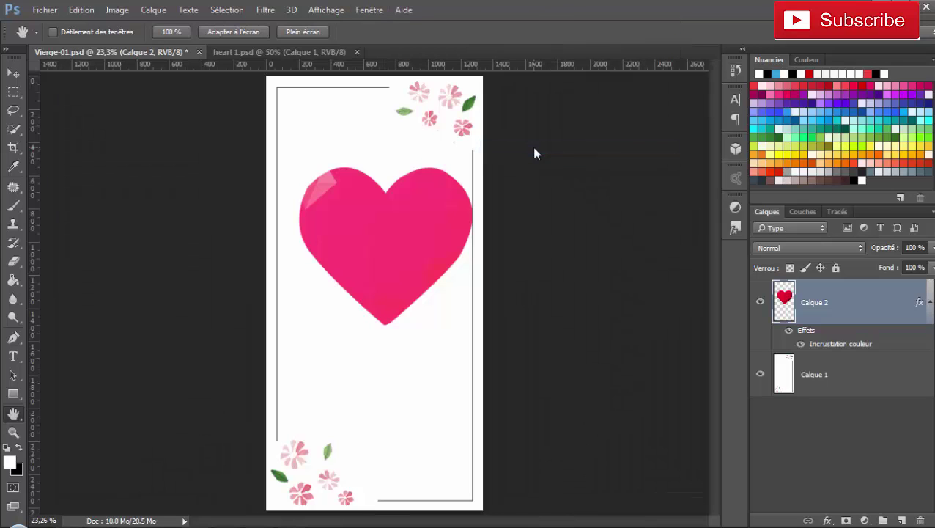
Step: Free-transform the pink heart down to about 6% as a small accent and commit
{"action": "key", "text": "v"}
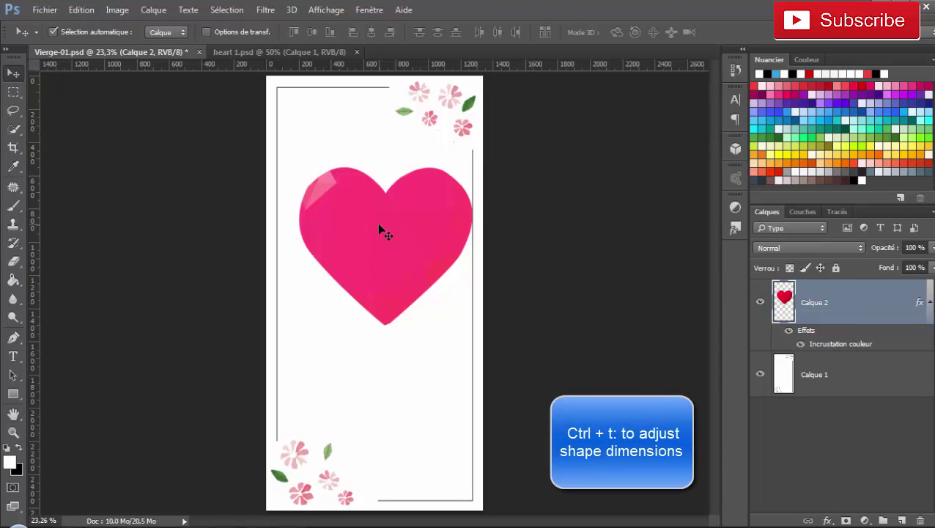
{"action": "key", "text": "ctrl+t"}
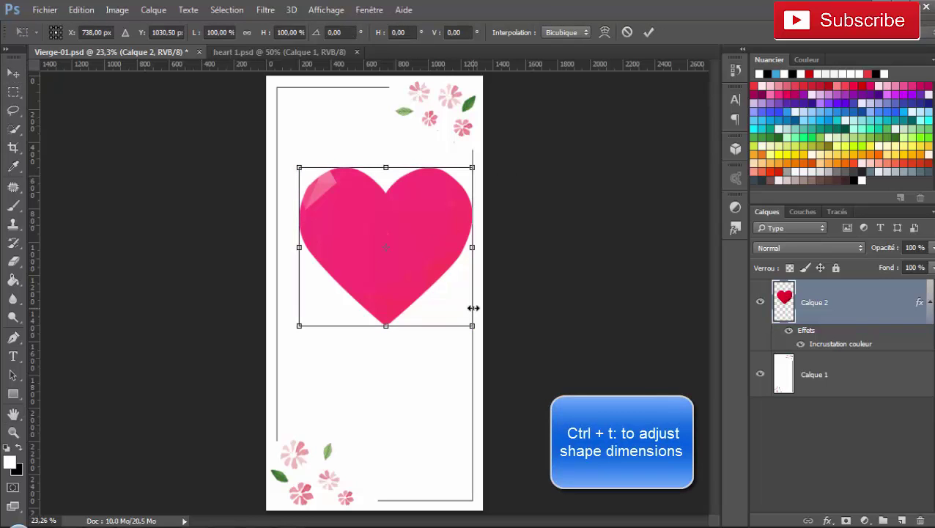
{"action": "left_click_drag", "start_coordinate": [471, 330], "coordinate": [339, 204]}
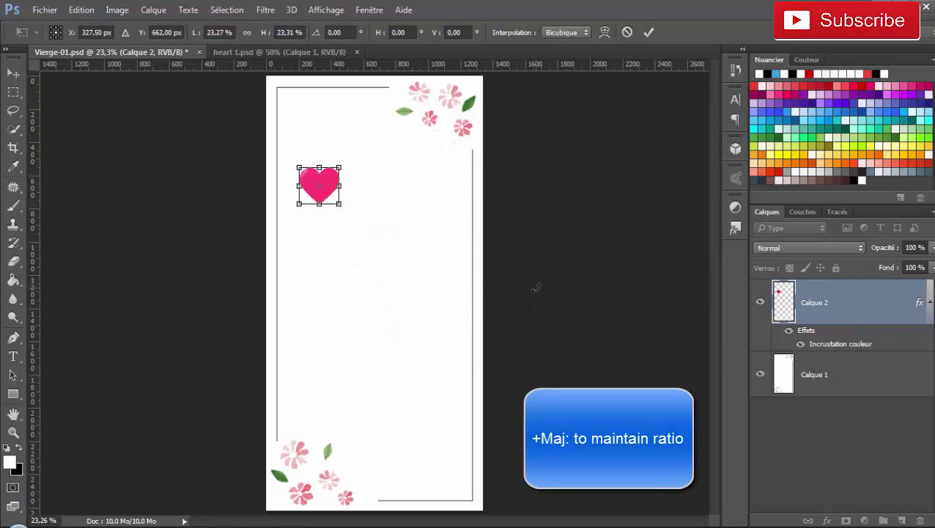
{"action": "key", "text": "ctrl+plus"}
{"action": "key", "text": "ctrl+plus"}
{"action": "key", "text": "ctrl+plus"}
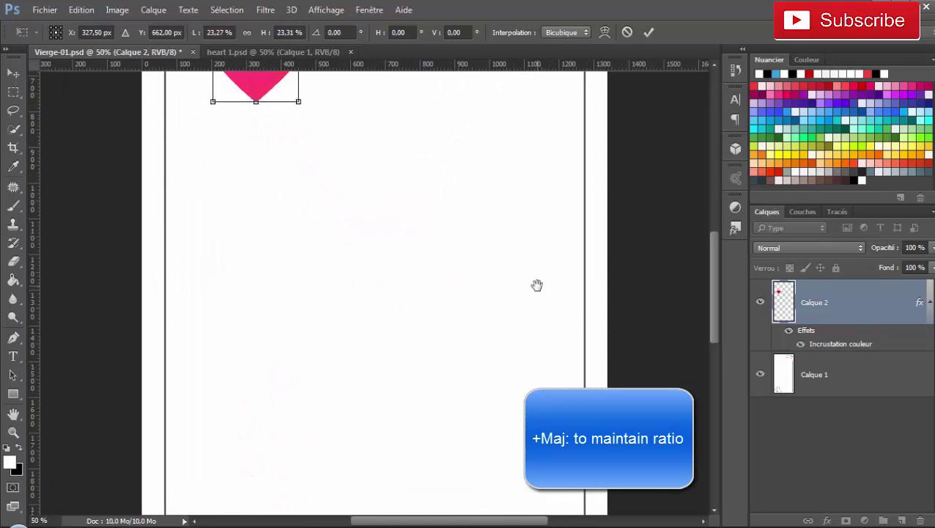
{"action": "left_click_drag", "start_coordinate": [457, 259], "coordinate": [430, 428]}
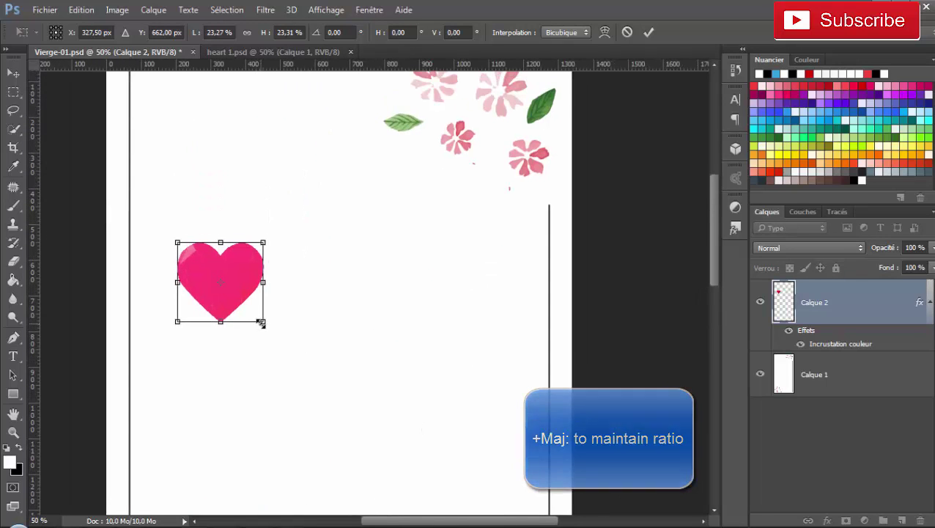
{"action": "left_click_drag", "start_coordinate": [263, 322], "coordinate": [161, 246]}
{"action": "key", "text": "Return"}
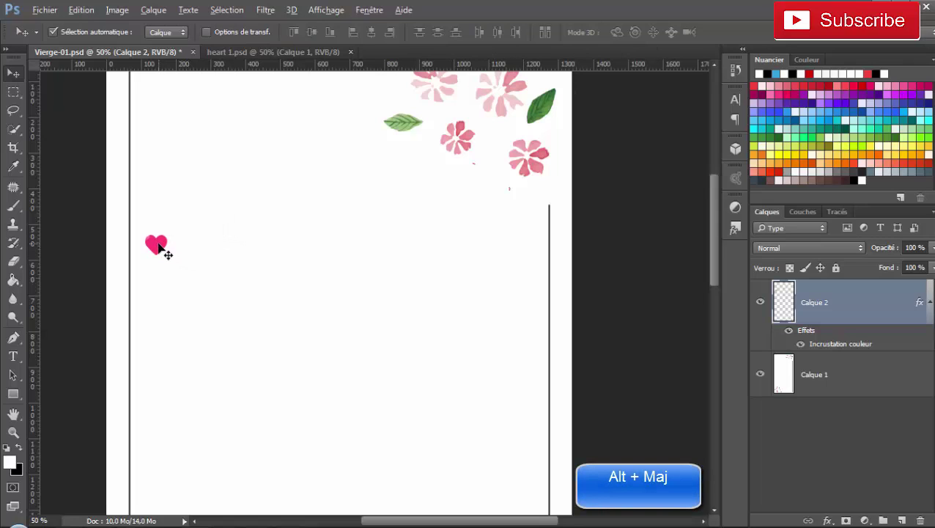
Step: Duplicate the heart to the right to start a row of four aligned hearts
{"action": "left_click_drag", "start_coordinate": [161, 247], "coordinate": [216, 250]}
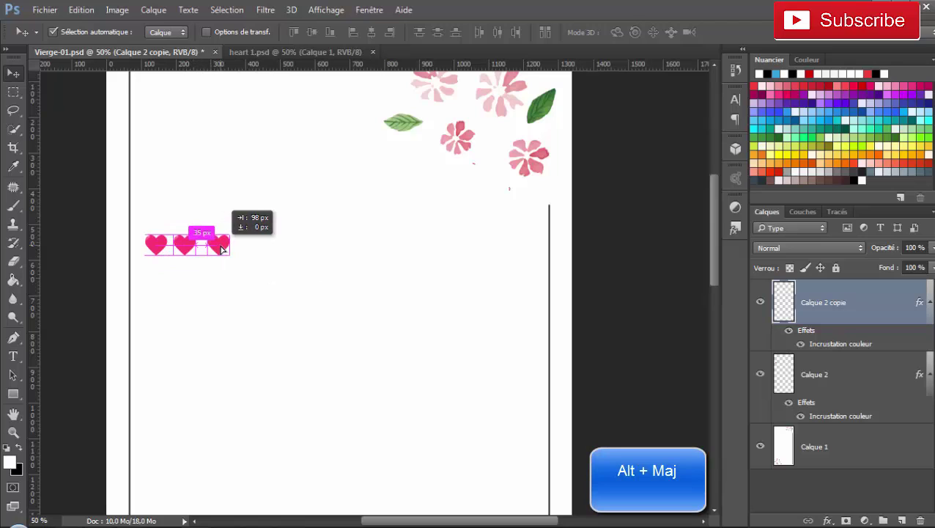
{"action": "left_click_drag", "start_coordinate": [218, 249], "coordinate": [218, 249]}
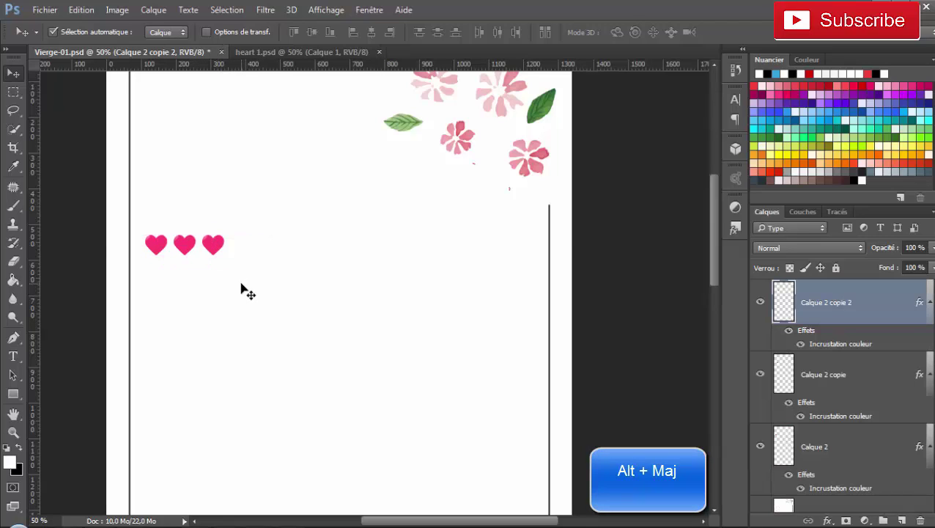
{"action": "left_click_drag", "start_coordinate": [246, 292], "coordinate": [248, 293]}
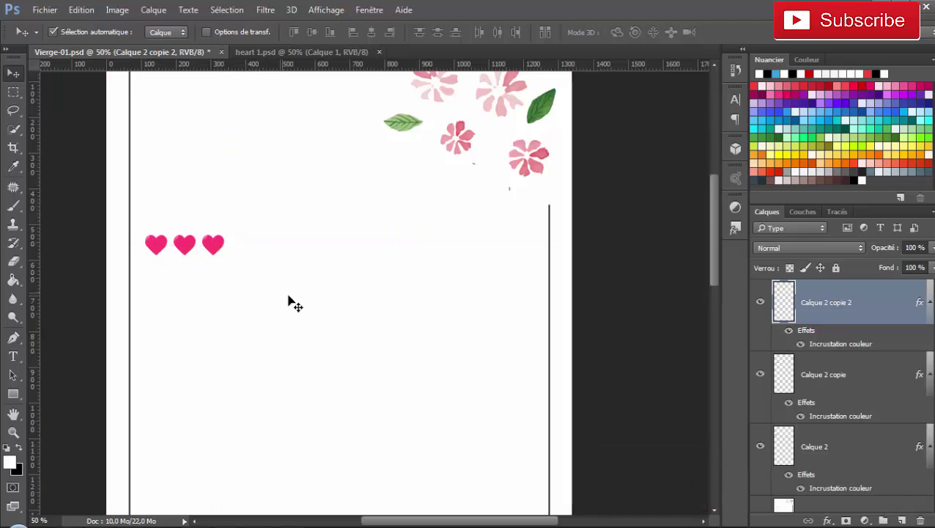
{"action": "left_click_drag", "start_coordinate": [216, 250], "coordinate": [246, 251]}
Step: Select the four hearts and copy them along to extend the row to fourteen
{"action": "left_click", "coordinate": [160, 250]}
{"action": "left_click", "coordinate": [191, 251], "text": "shift"}
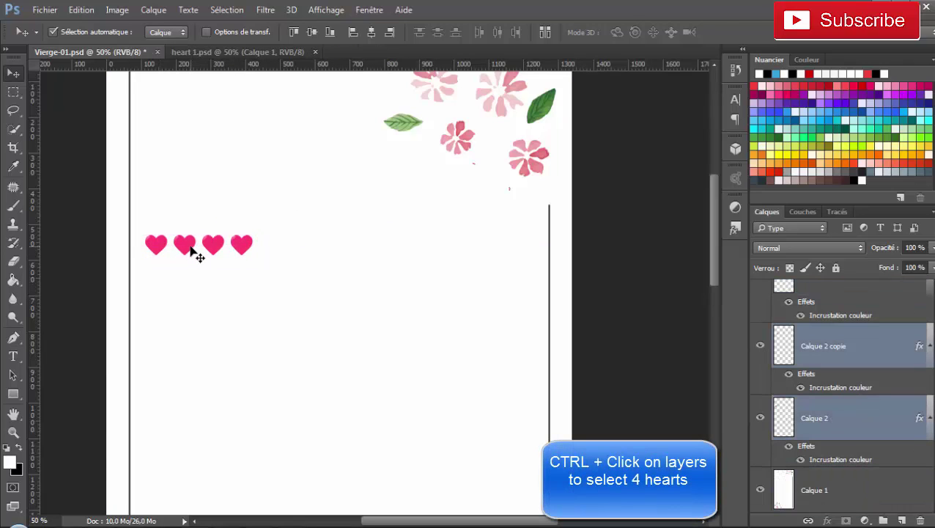
{"action": "left_click", "coordinate": [212, 251], "text": "shift"}
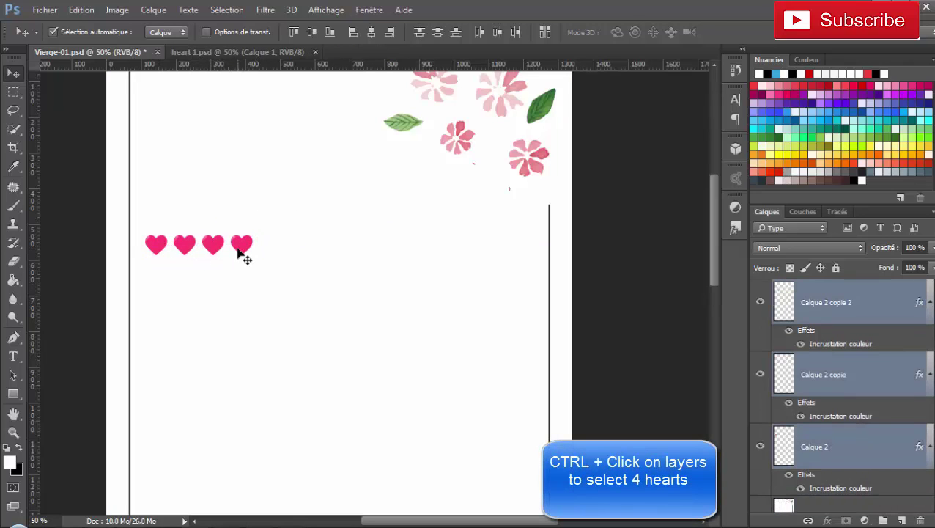
{"action": "left_click", "coordinate": [242, 249], "text": "shift"}
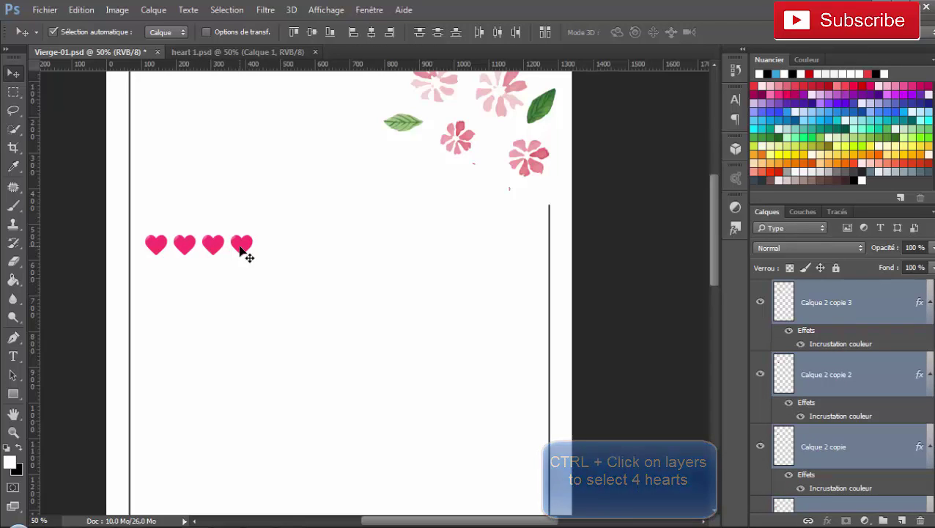
{"action": "left_click_drag", "start_coordinate": [238, 250], "coordinate": [484, 255]}
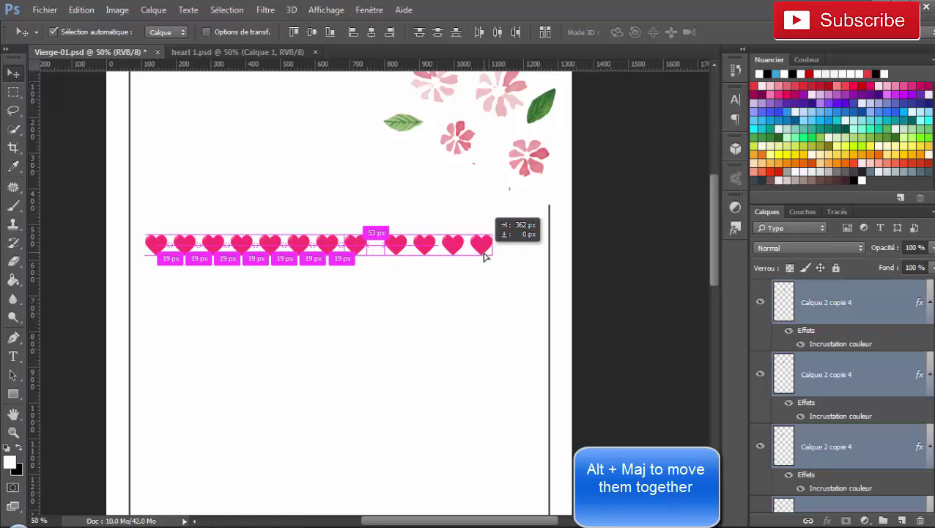
{"action": "left_click_drag", "start_coordinate": [483, 255], "coordinate": [475, 256]}
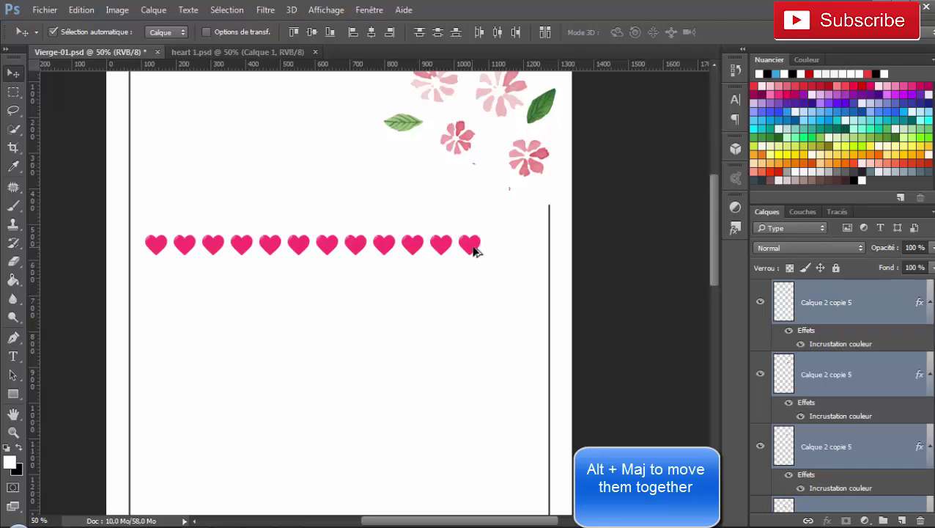
{"action": "left_click_drag", "start_coordinate": [473, 250], "coordinate": [529, 249]}
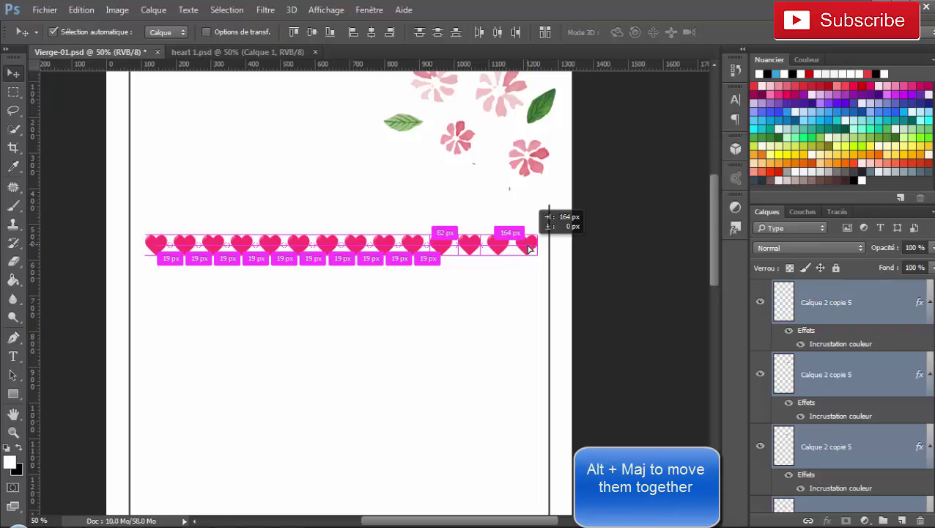
{"action": "left_click_drag", "start_coordinate": [529, 249], "coordinate": [529, 249]}
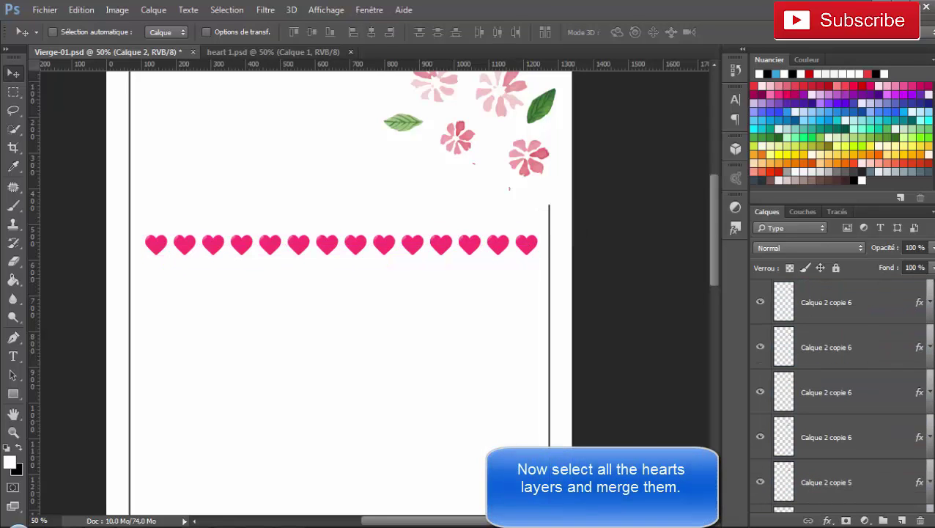
Step: Select all heart layers and merge them into a single layer, Calque 2 copie 6
{"action": "left_click", "coordinate": [863, 302]}
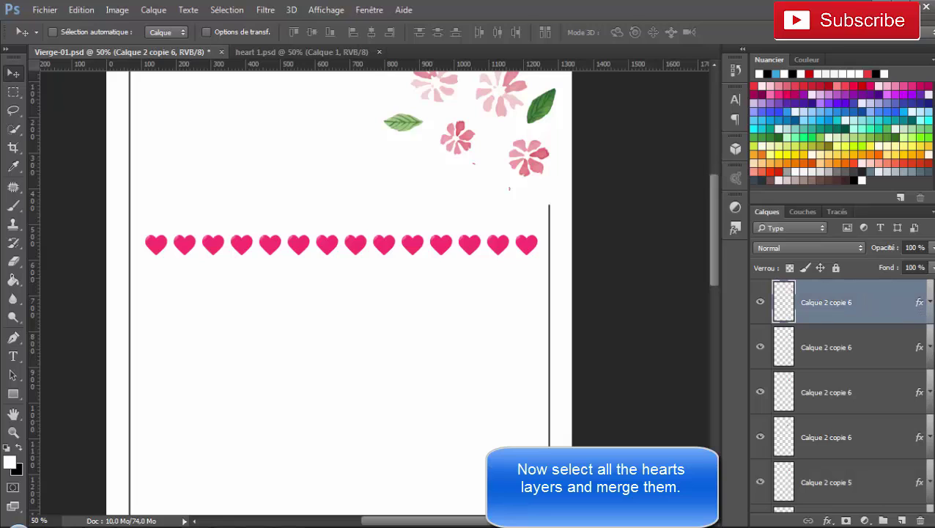
{"action": "scroll", "coordinate": [840, 396], "scroll_direction": "down", "scroll_amount": 2}
{"action": "scroll", "coordinate": [841, 396], "scroll_direction": "down", "scroll_amount": 2}
{"action": "scroll", "coordinate": [840, 396], "scroll_direction": "down", "scroll_amount": 2}
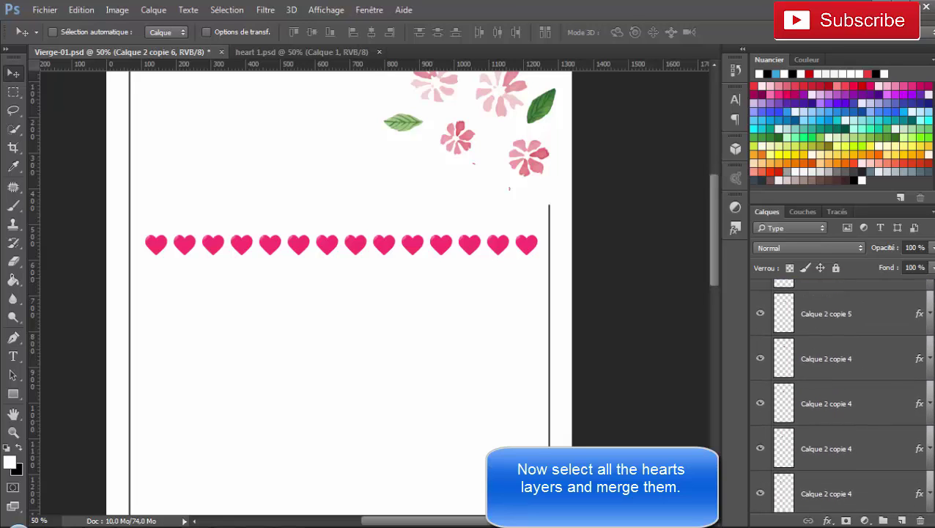
{"action": "scroll", "coordinate": [840, 396], "scroll_direction": "down", "scroll_amount": 2}
{"action": "scroll", "coordinate": [840, 396], "scroll_direction": "down", "scroll_amount": 2}
{"action": "scroll", "coordinate": [840, 396], "scroll_direction": "down", "scroll_amount": 2}
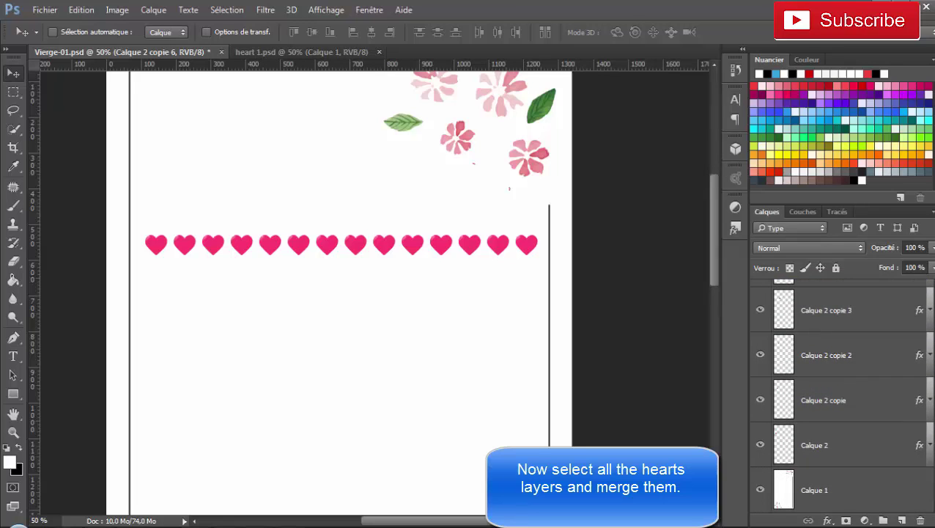
{"action": "left_click", "coordinate": [871, 456], "text": "shift"}
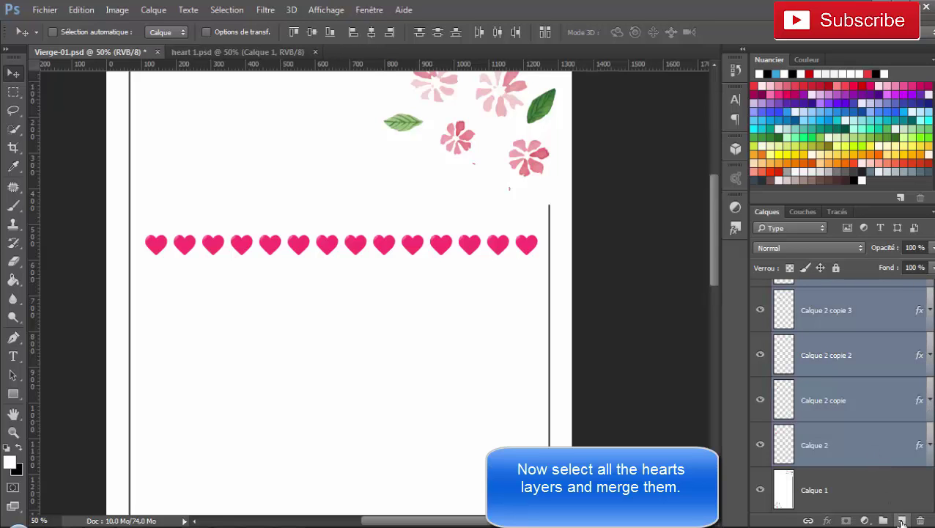
{"action": "right_click", "coordinate": [870, 457]}
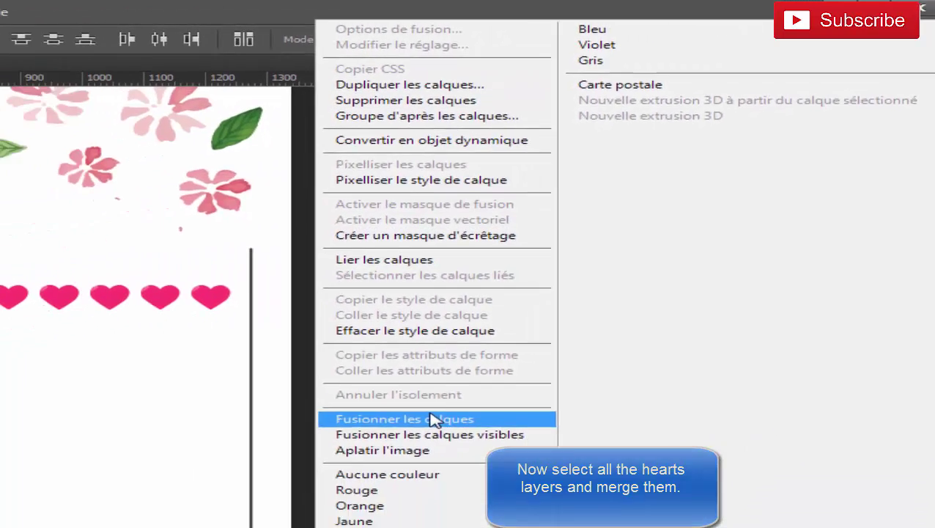
{"action": "left_click", "coordinate": [432, 420]}
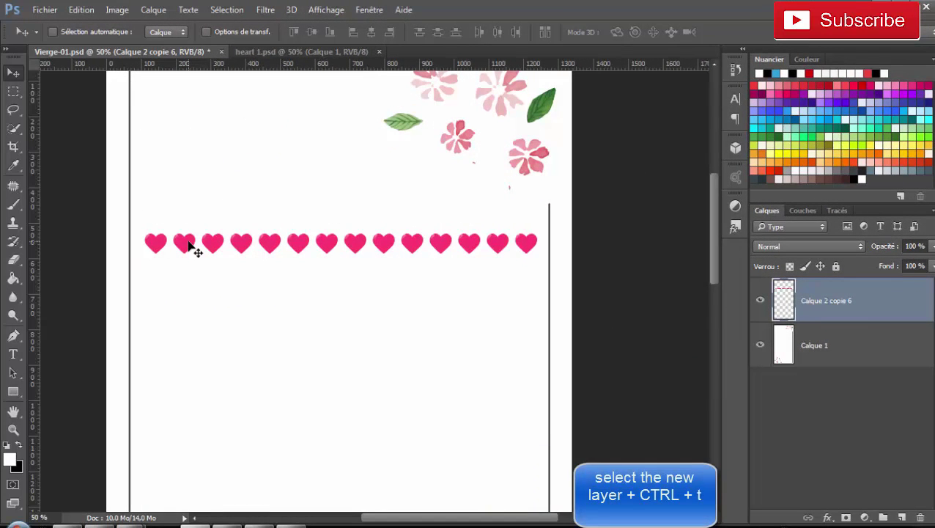
Step: Scale the merged heart row to about 60% and centre it horizontally on the canvas
{"action": "key", "text": "ctrl+t"}
{"action": "key", "text": "ctrl+t"}
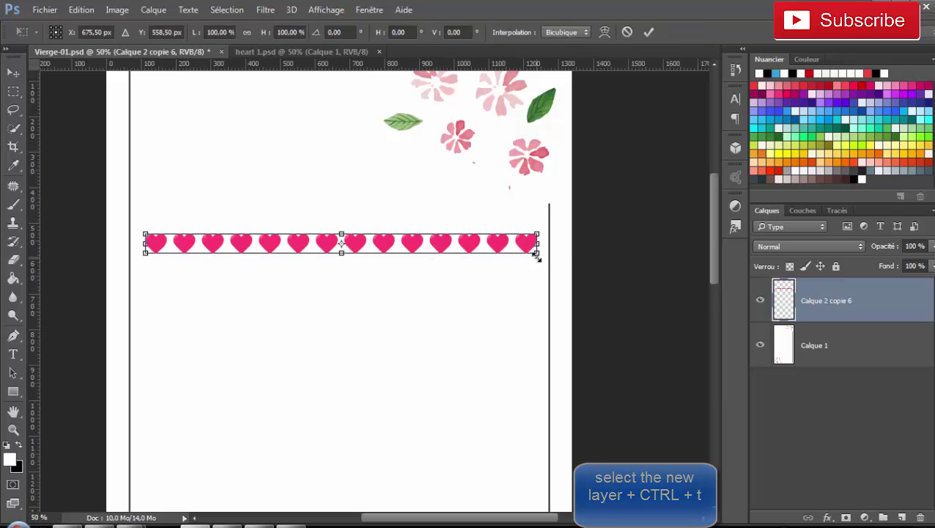
{"action": "mouse_move", "coordinate": [539, 252]}
{"action": "left_mouse_down"}
{"action": "mouse_move", "coordinate": [356, 244]}
{"action": "mouse_move", "coordinate": [379, 254]}
{"action": "mouse_move", "coordinate": [375, 240]}
{"action": "mouse_move", "coordinate": [395, 239]}
{"action": "left_mouse_up"}
{"action": "left_click", "coordinate": [649, 32]}
{"action": "key", "text": "ctrl+a"}
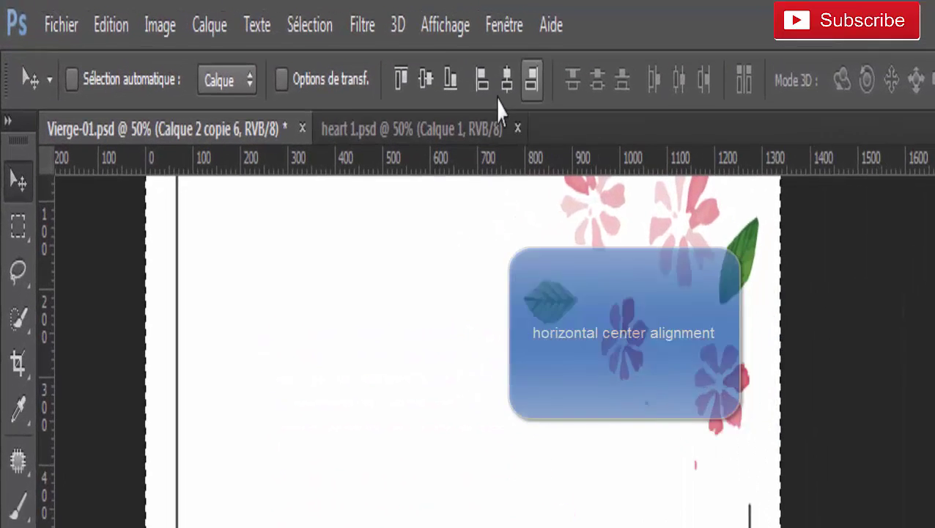
{"action": "left_click", "coordinate": [404, 44]}
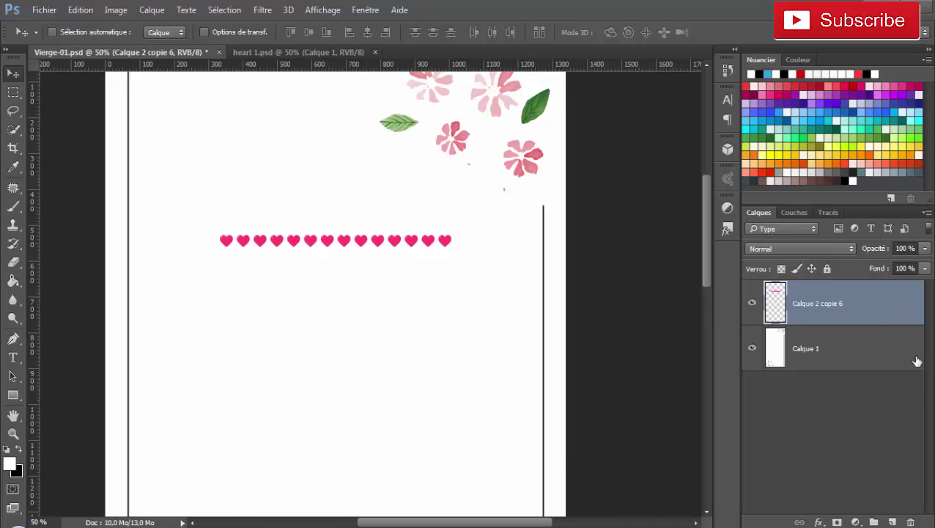
Step: Add a new layer and set the Type tool to Great Vibes Regular in black
{"action": "left_click", "coordinate": [893, 521]}
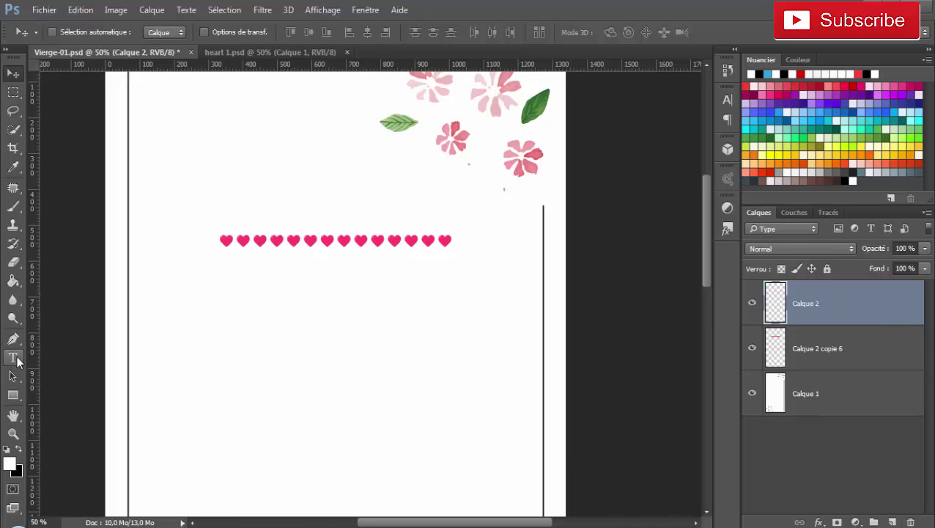
{"action": "left_click", "coordinate": [13, 358]}
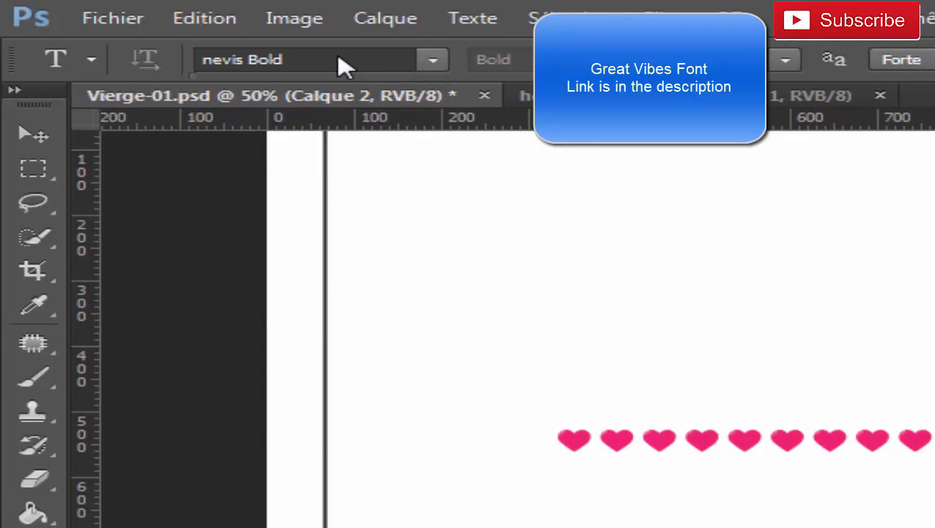
{"action": "left_click", "coordinate": [309, 58]}
{"action": "type", "text": "g"}
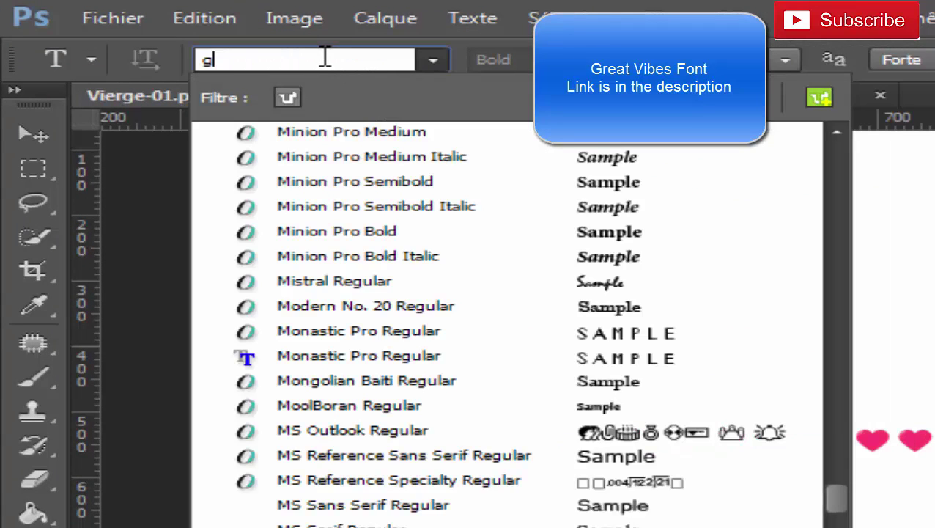
{"action": "type", "text": "rea"}
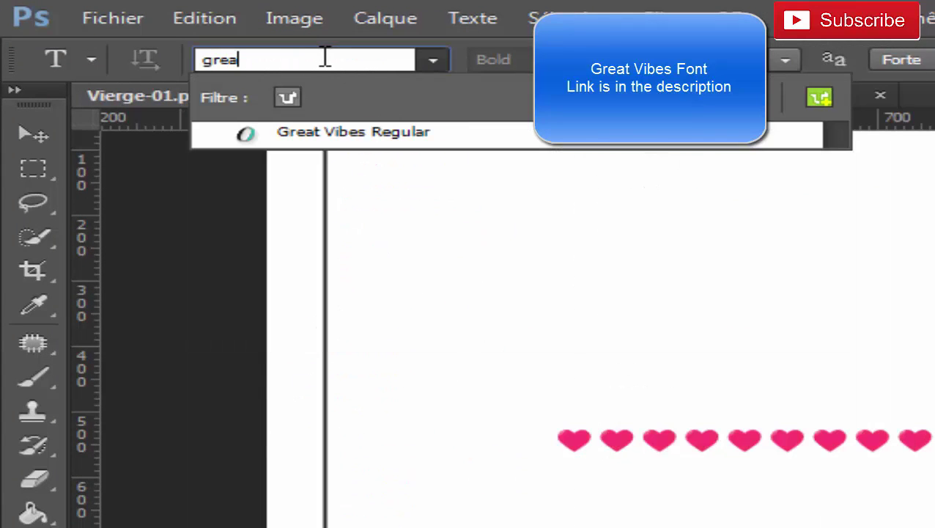
{"action": "left_click", "coordinate": [351, 132]}
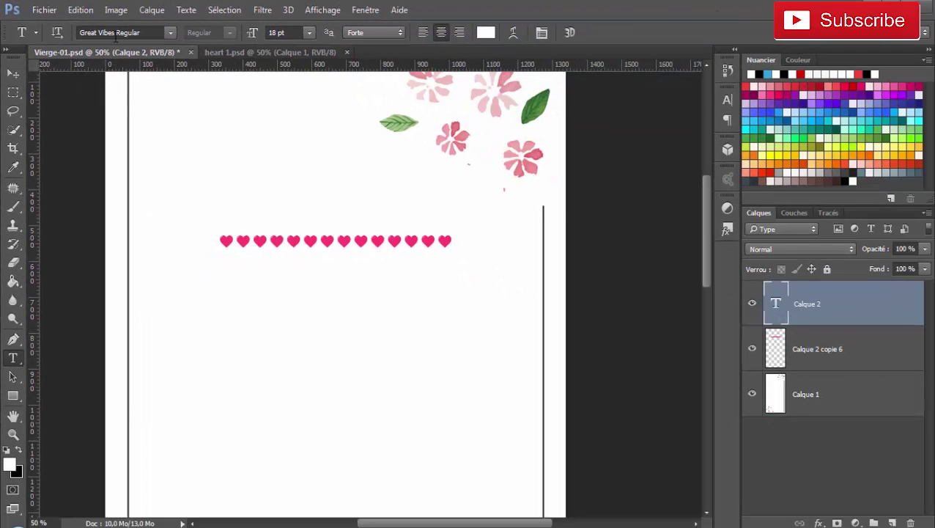
{"action": "left_click", "coordinate": [486, 33]}
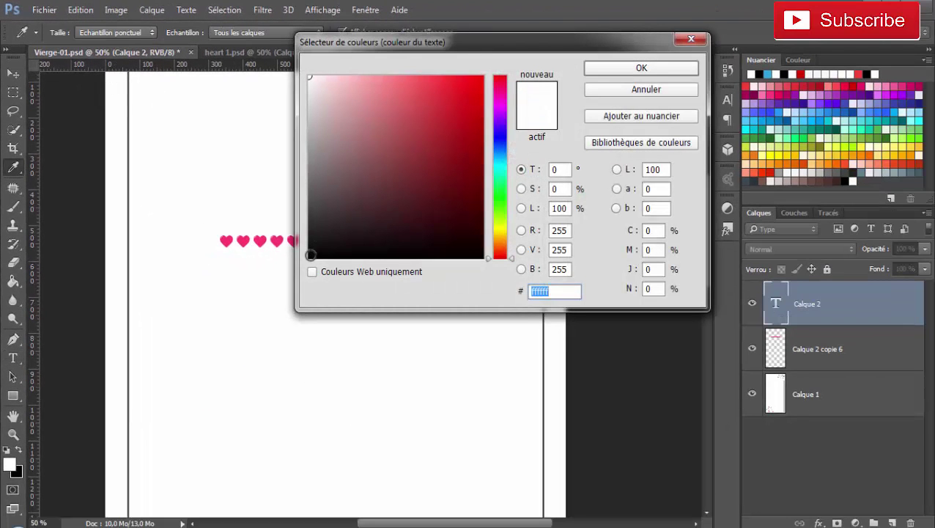
{"action": "left_click_drag", "start_coordinate": [310, 255], "coordinate": [301, 264]}
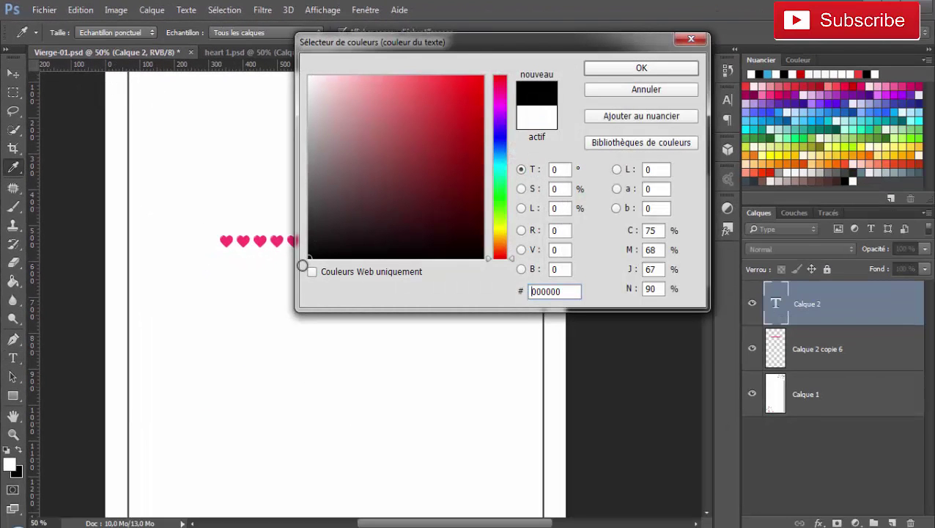
{"action": "left_click", "coordinate": [611, 68]}
Step: Type 'You Are Invited', make it slightly smaller, centre it under the hearts, and add a new layer
{"action": "left_click", "coordinate": [208, 294]}
{"action": "type", "text": "Y"}
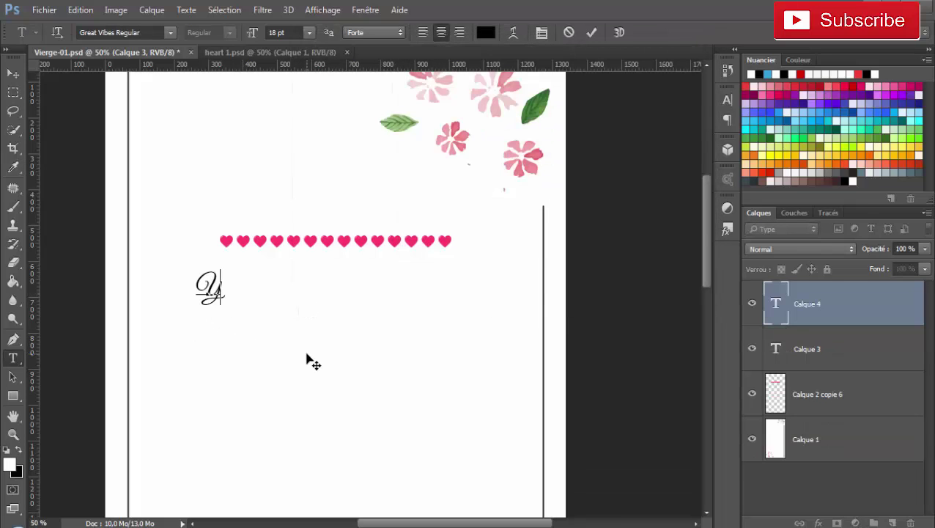
{"action": "type", "text": "ou"}
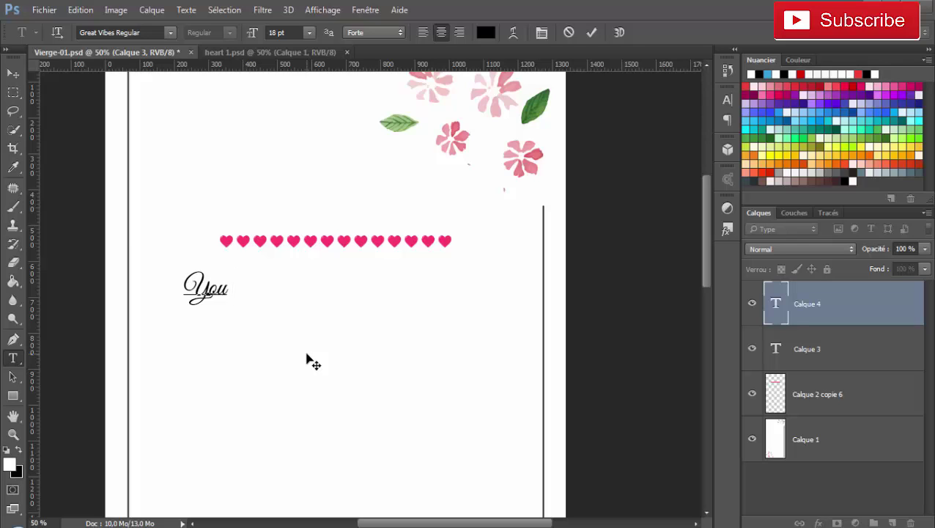
{"action": "type", "text": " Are"}
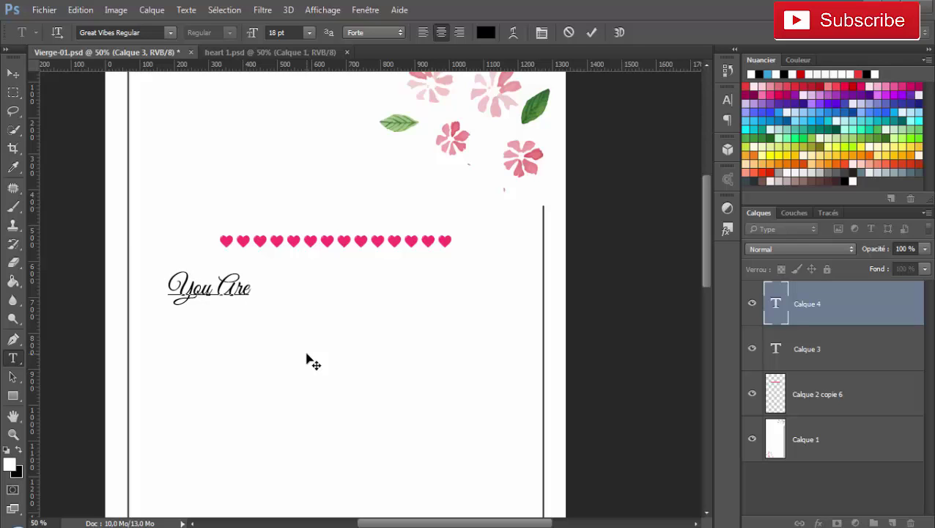
{"action": "type", "text": " In"}
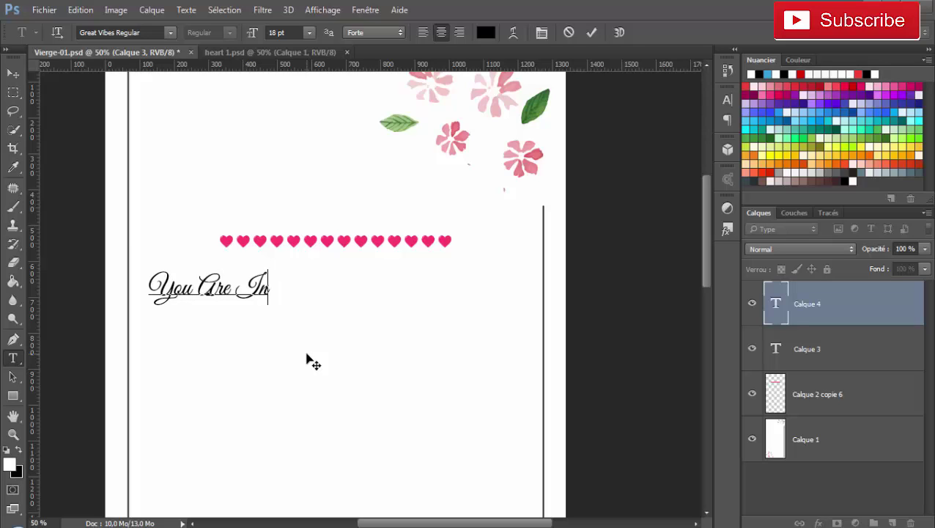
{"action": "type", "text": "vited"}
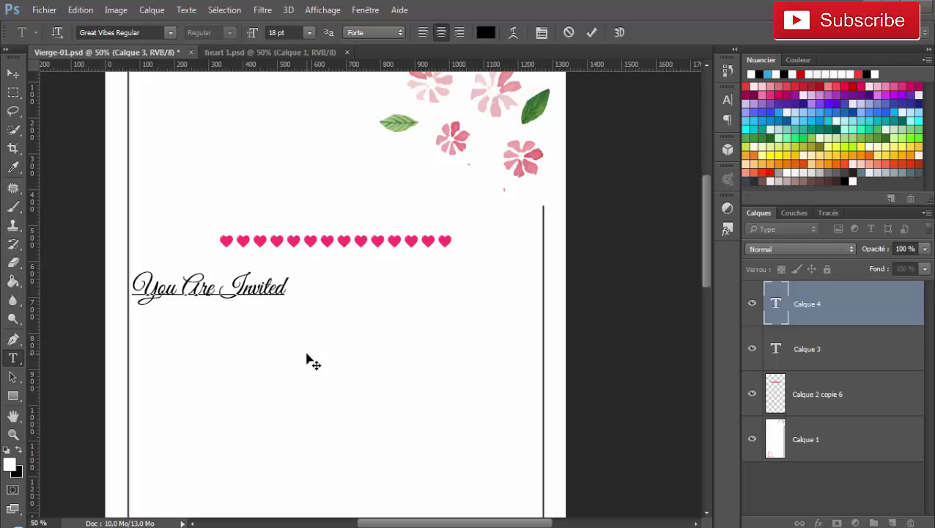
{"action": "left_click_drag", "start_coordinate": [292, 284], "coordinate": [137, 288]}
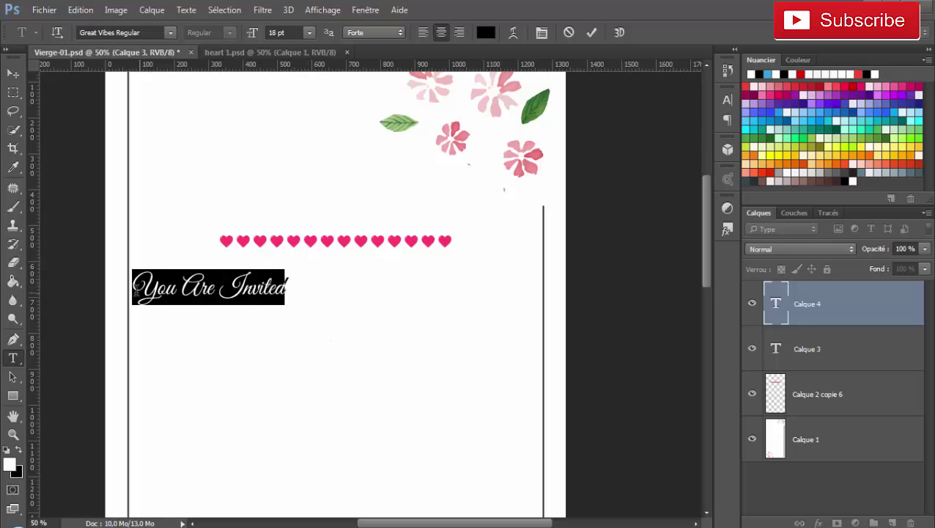
{"action": "left_click", "coordinate": [310, 33]}
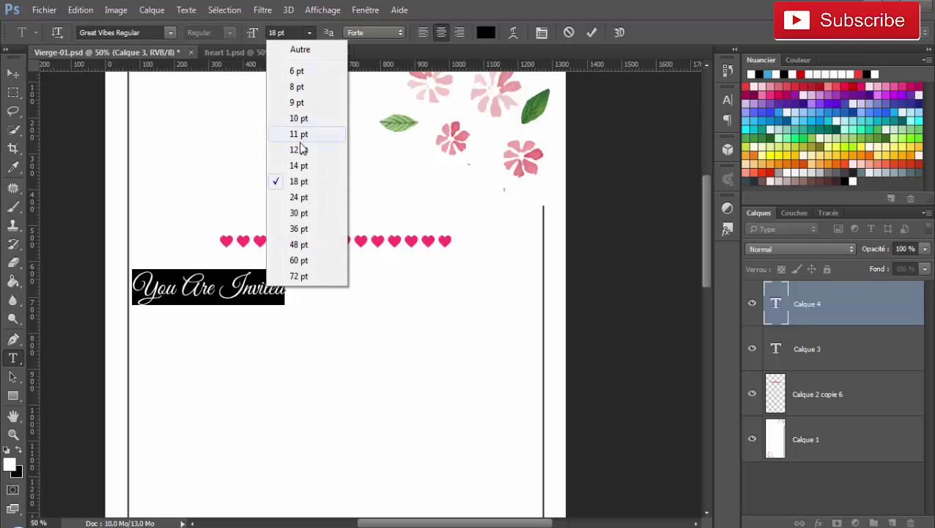
{"action": "left_click", "coordinate": [260, 30]}
{"action": "left_click_drag", "start_coordinate": [258, 32], "coordinate": [256, 34]}
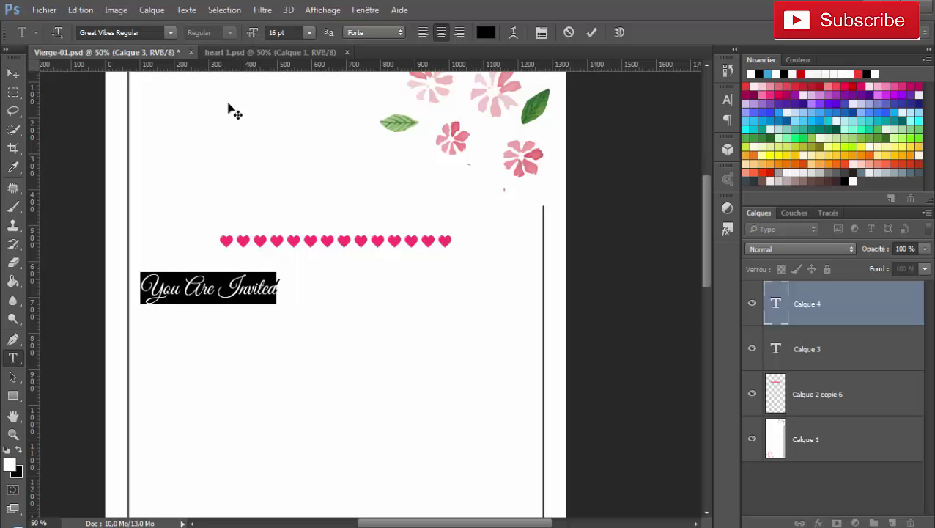
{"action": "left_click", "coordinate": [13, 74]}
{"action": "left_click_drag", "start_coordinate": [217, 304], "coordinate": [336, 283]}
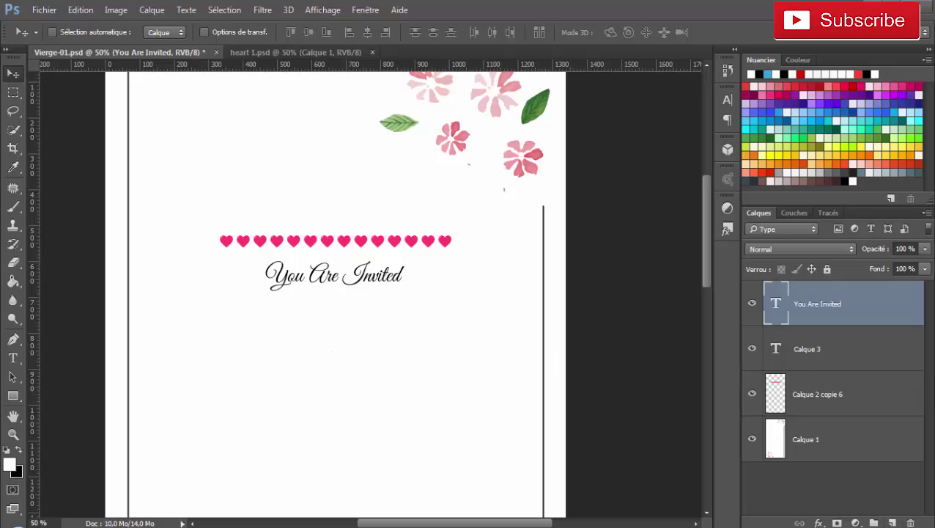
{"action": "left_click", "coordinate": [891, 523]}
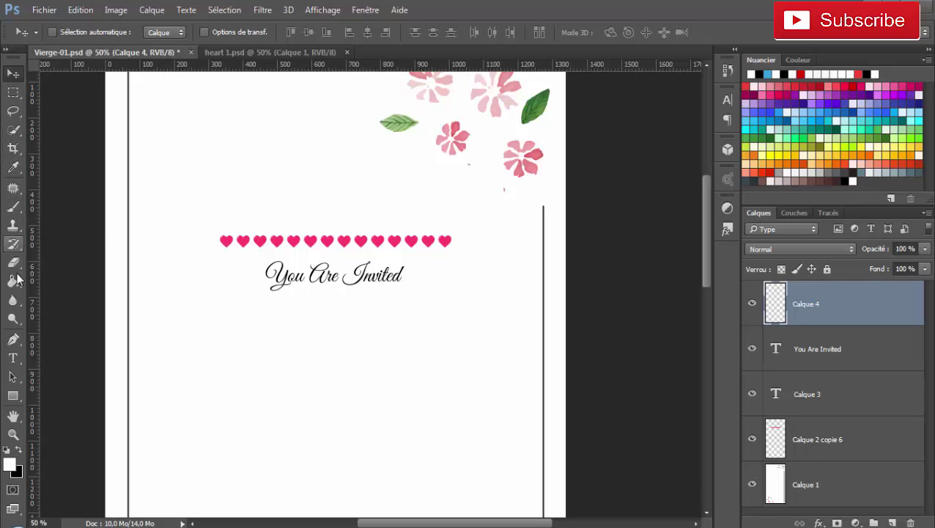
Step: Set the Line tool to no fill with a pink #EEA9B3 stroke
{"action": "right_click", "coordinate": [15, 398]}
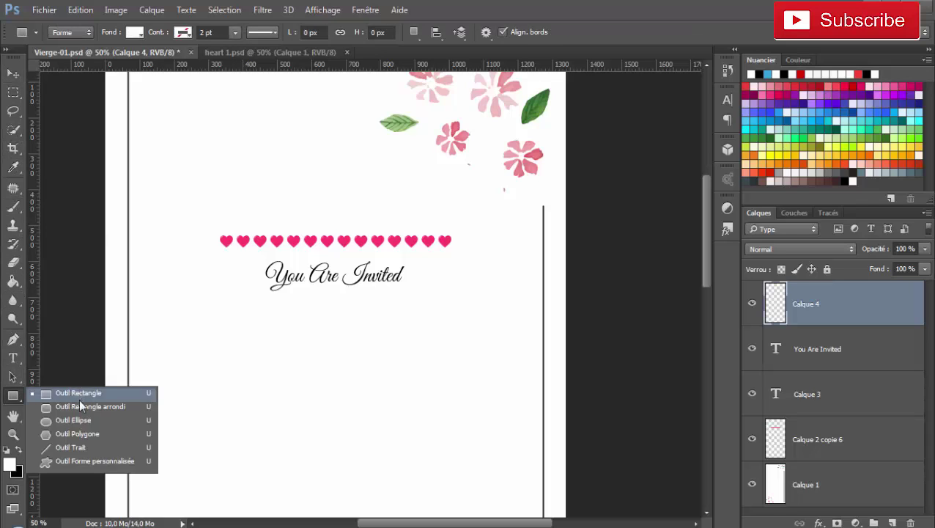
{"action": "left_click", "coordinate": [81, 449]}
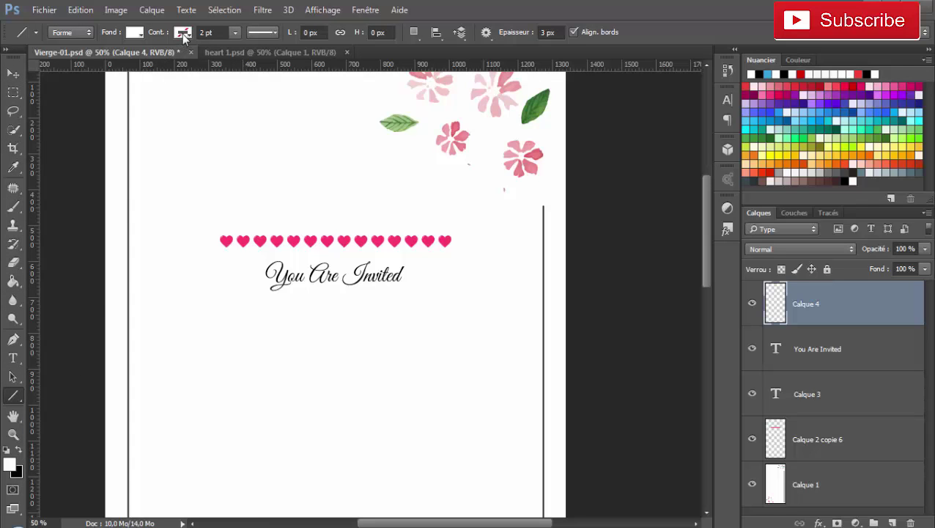
{"action": "left_click", "coordinate": [135, 36]}
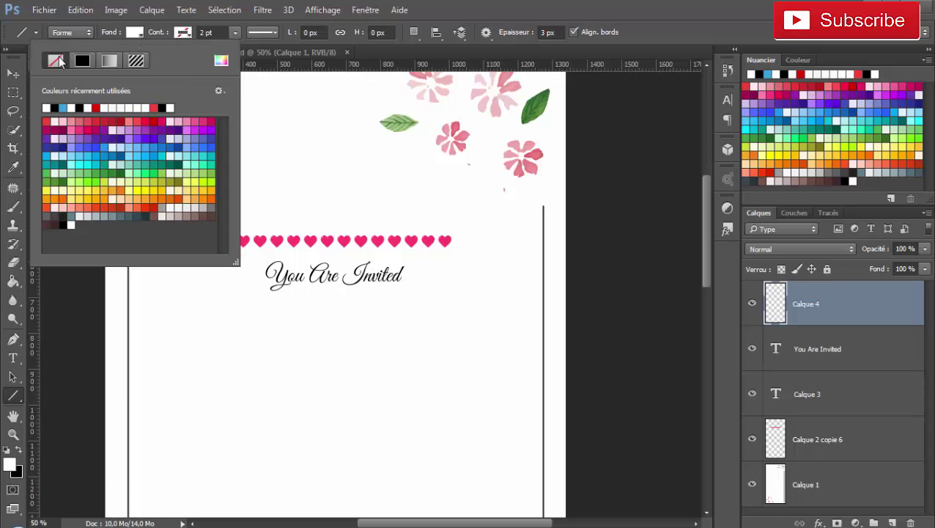
{"action": "left_click", "coordinate": [183, 33]}
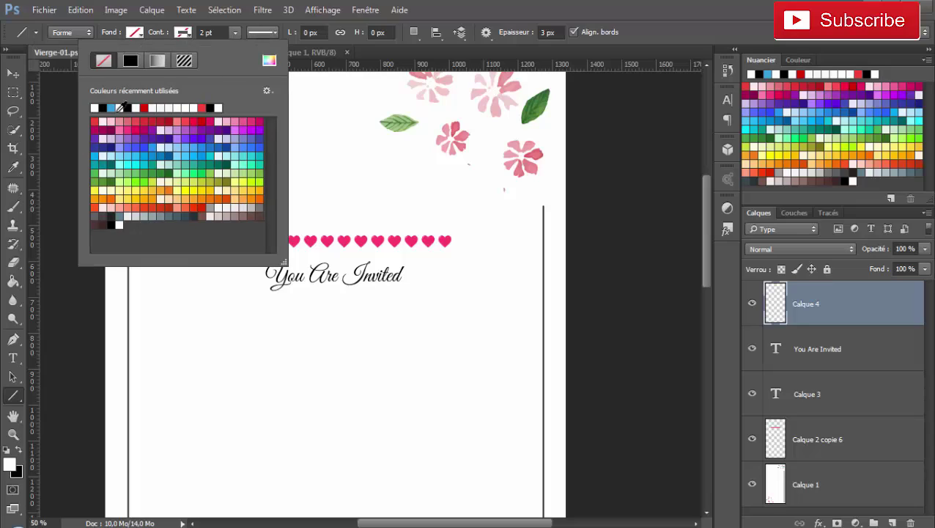
{"action": "left_click", "coordinate": [130, 61]}
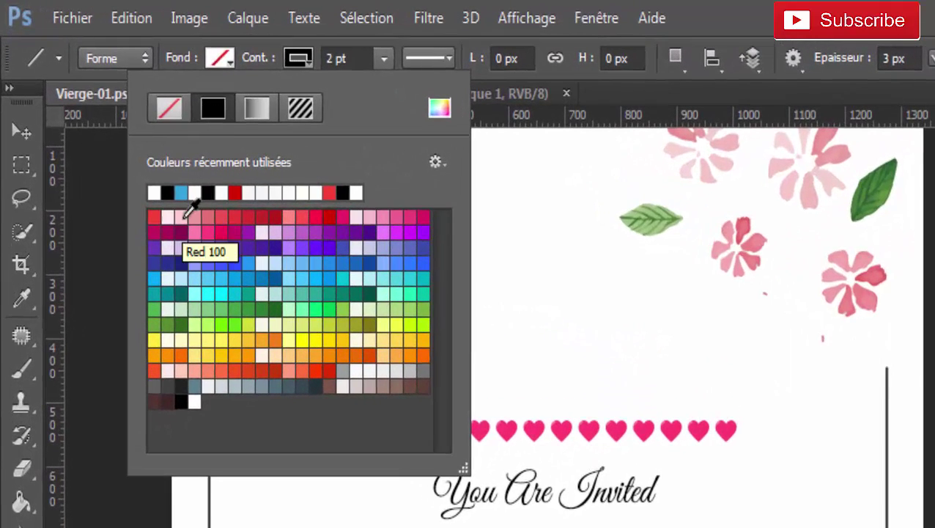
{"action": "left_click", "coordinate": [442, 112]}
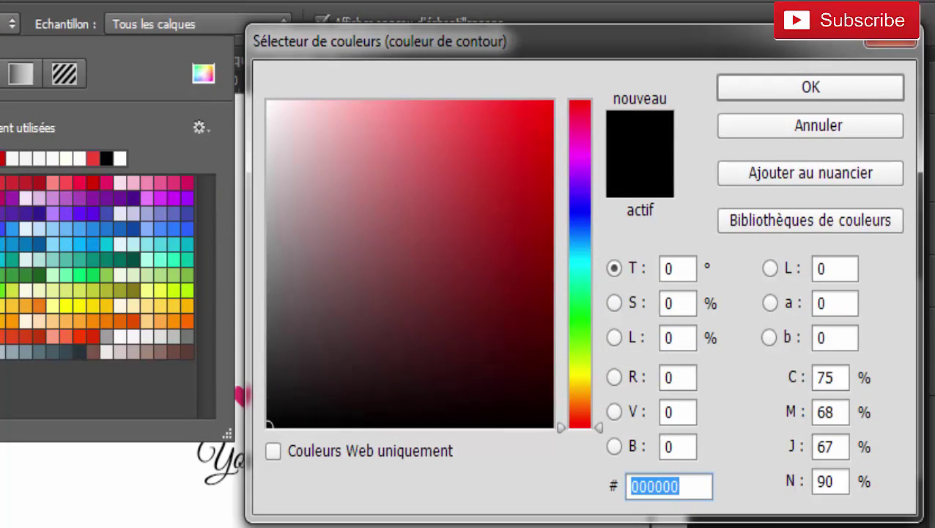
{"action": "type", "text": "EE"}
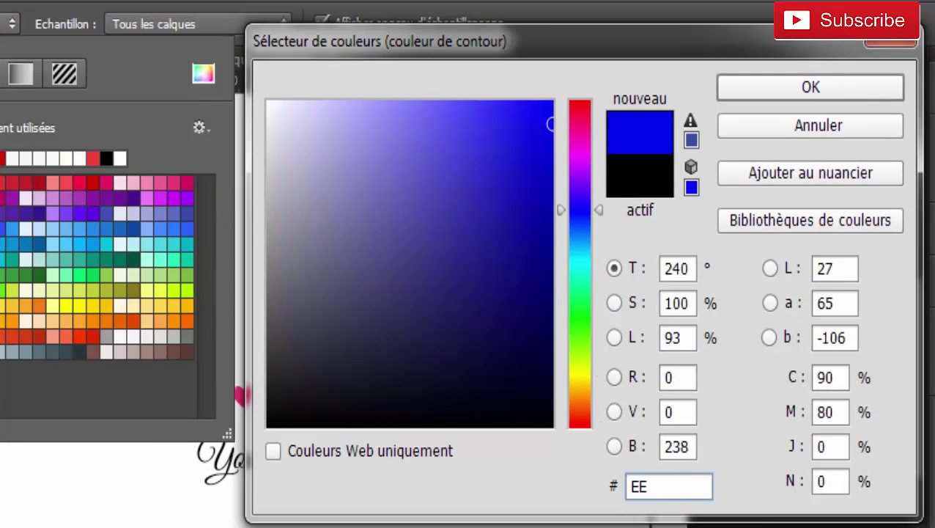
{"action": "type", "text": "A9B"}
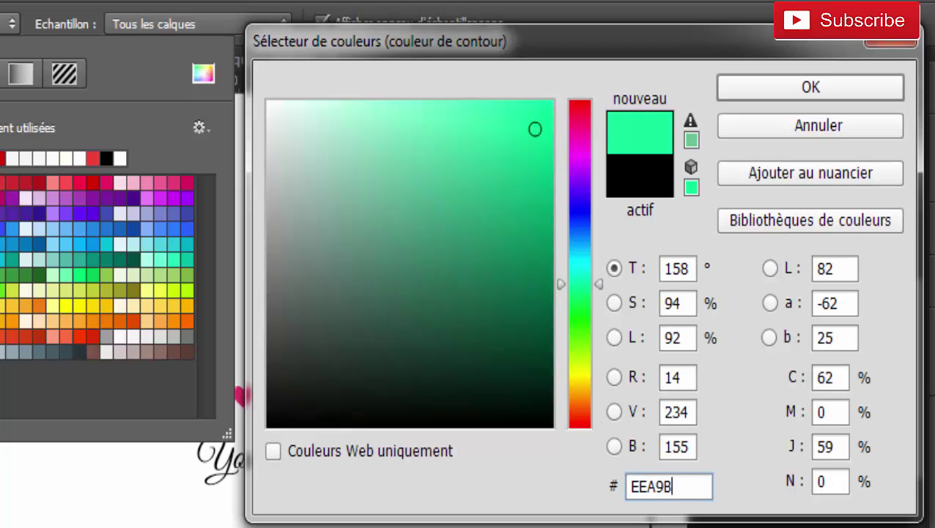
{"action": "type", "text": "3"}
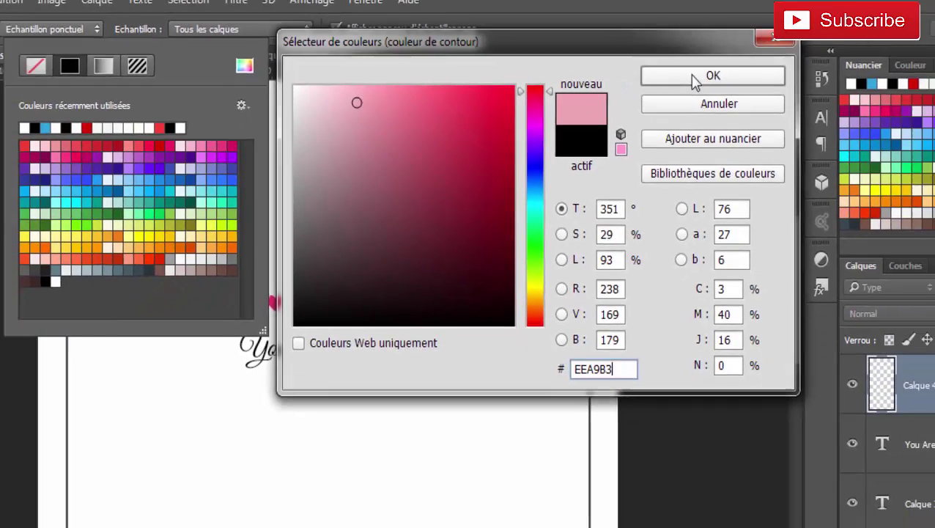
{"action": "left_click", "coordinate": [809, 88]}
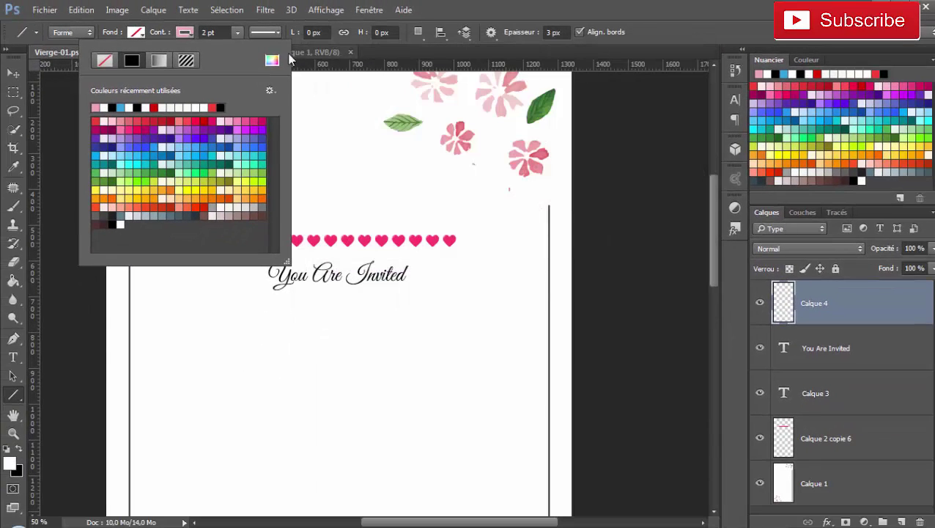
{"action": "left_click", "coordinate": [440, 103]}
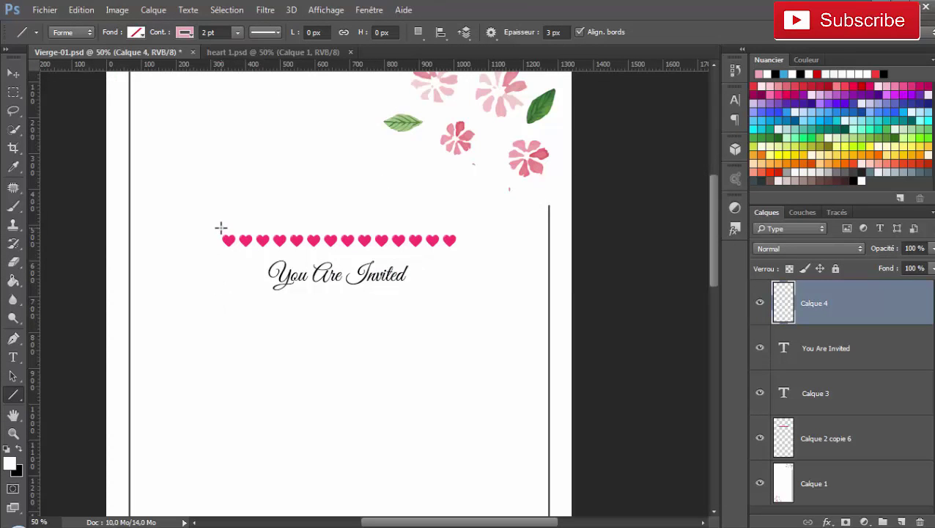
Step: Draw a horizontal pink line and move it just below 'You Are Invited'
{"action": "left_click_drag", "start_coordinate": [221, 227], "coordinate": [456, 227]}
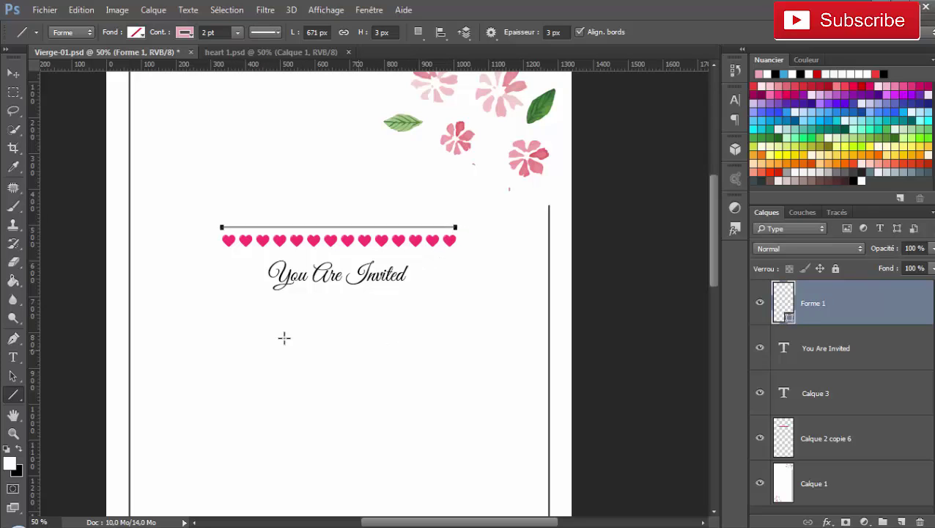
{"action": "left_click", "coordinate": [12, 76]}
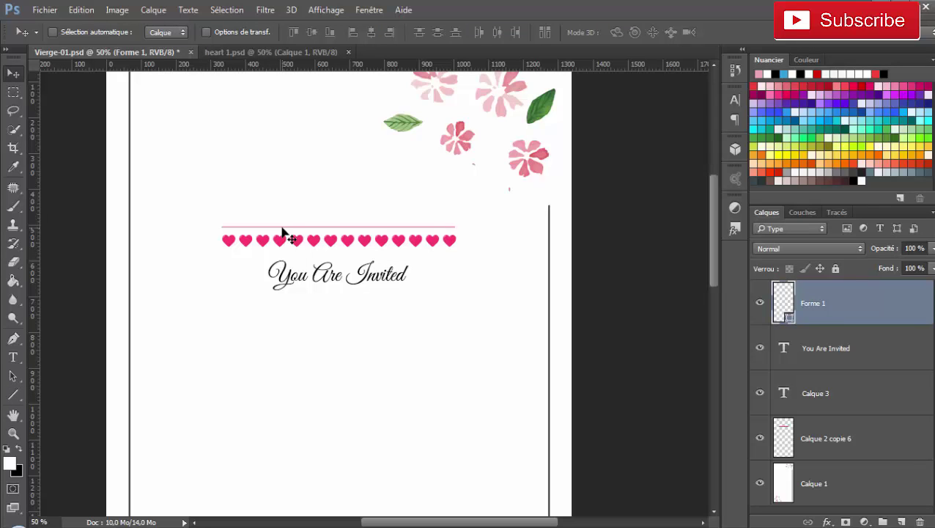
{"action": "left_click_drag", "start_coordinate": [282, 232], "coordinate": [281, 315]}
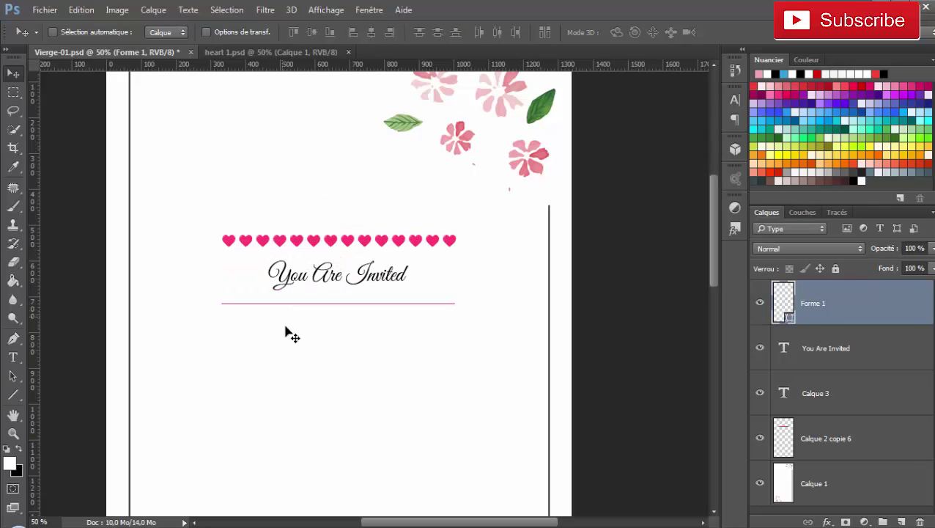
Step: Stretch the line slightly wider at both ends, apply it, and add a new empty layer
{"action": "key", "text": "ctrl"}
{"action": "key", "text": "ctrl+t"}
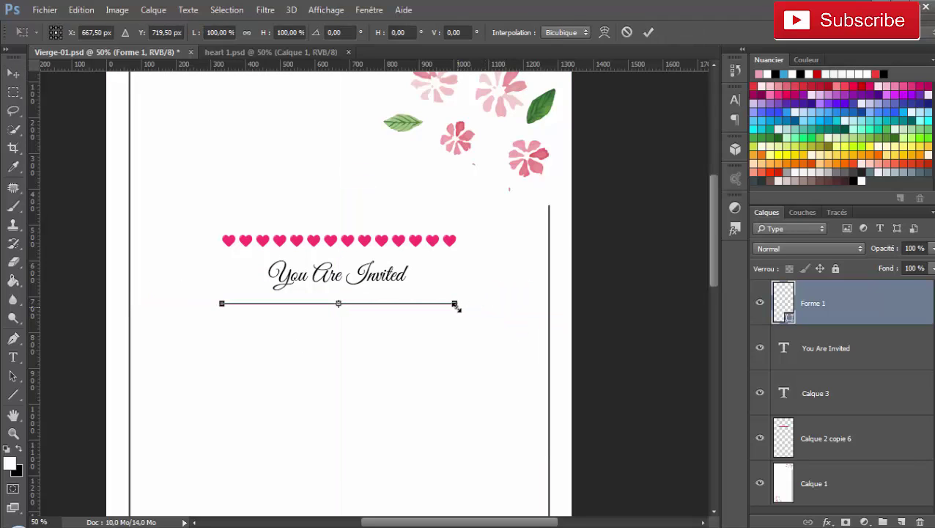
{"action": "left_click_drag", "start_coordinate": [456, 304], "coordinate": [467, 304]}
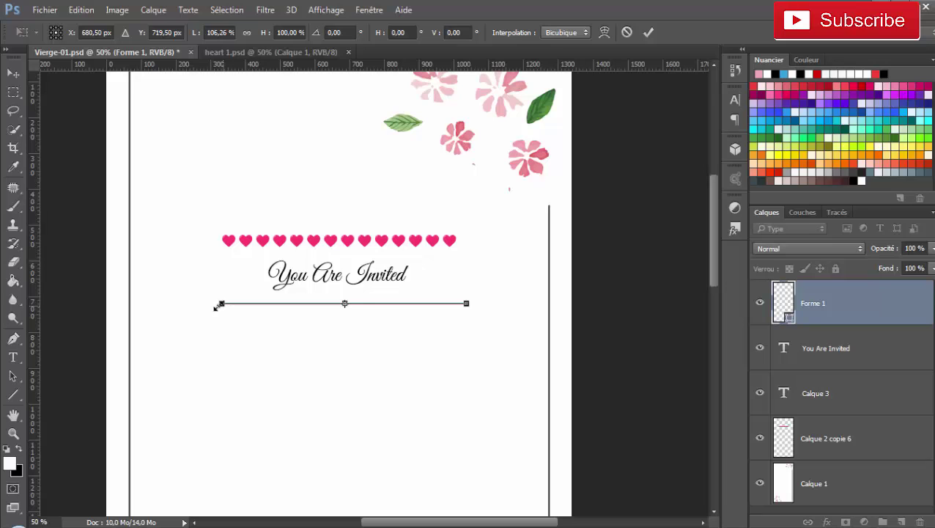
{"action": "left_click_drag", "start_coordinate": [217, 305], "coordinate": [203, 305]}
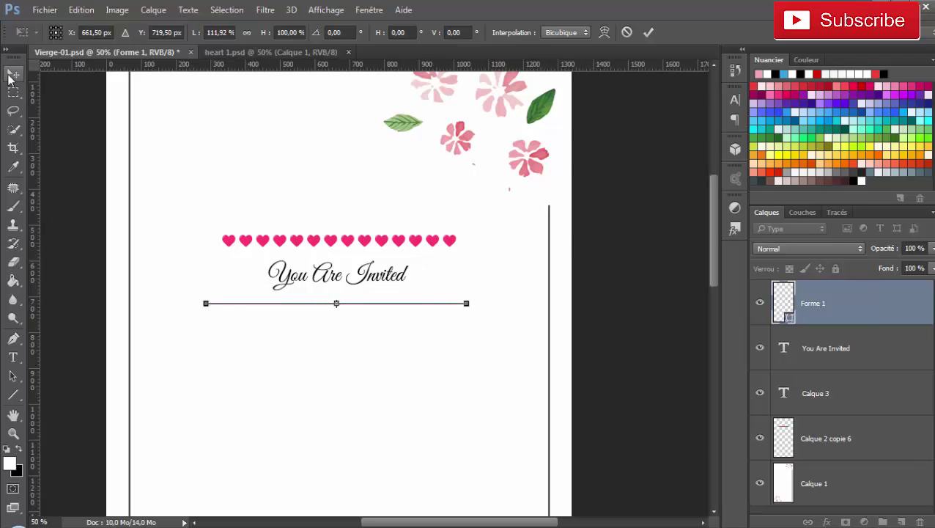
{"action": "left_click", "coordinate": [12, 74]}
{"action": "left_click", "coordinate": [423, 214]}
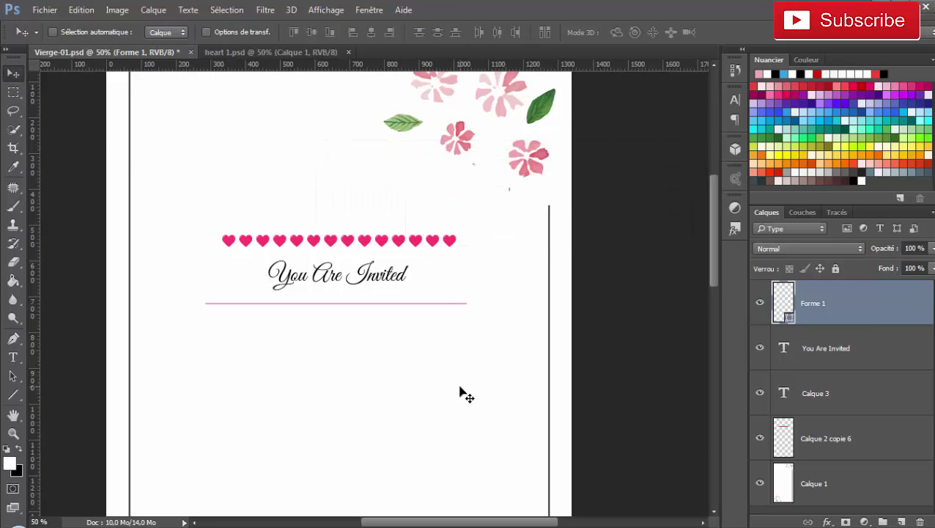
{"action": "key", "text": "ctrl+shift+alt+n"}
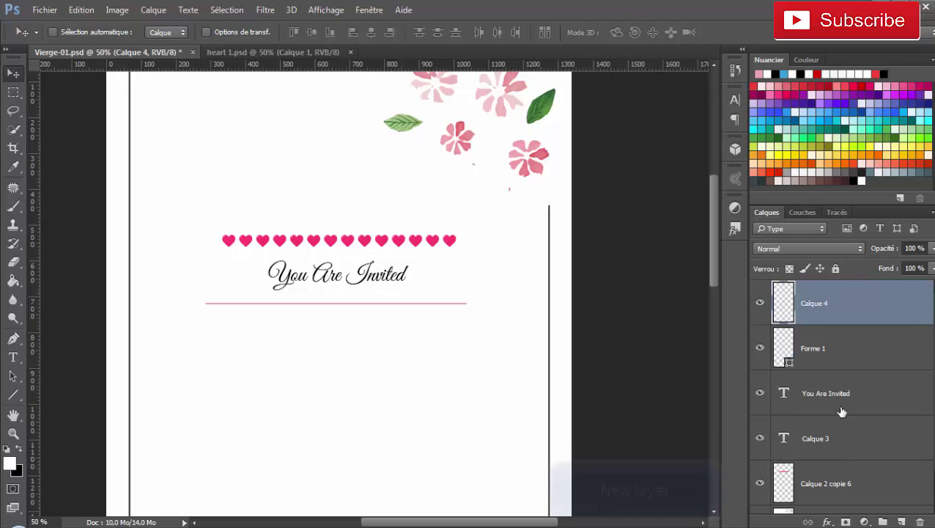
Step: Add a first name below the pink line in Dita Sweet Regular at 36 pt
{"action": "left_click", "coordinate": [760, 303]}
{"action": "left_click", "coordinate": [759, 304]}
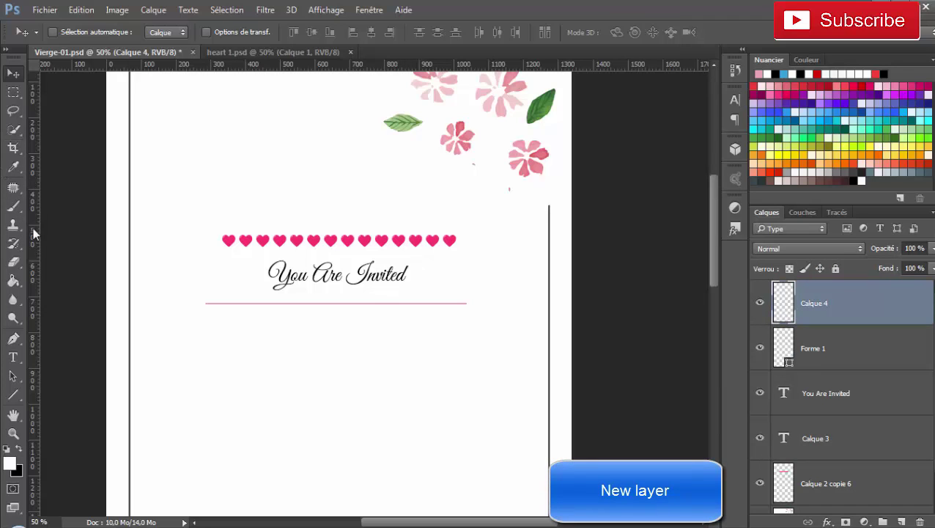
{"action": "left_click", "coordinate": [13, 358]}
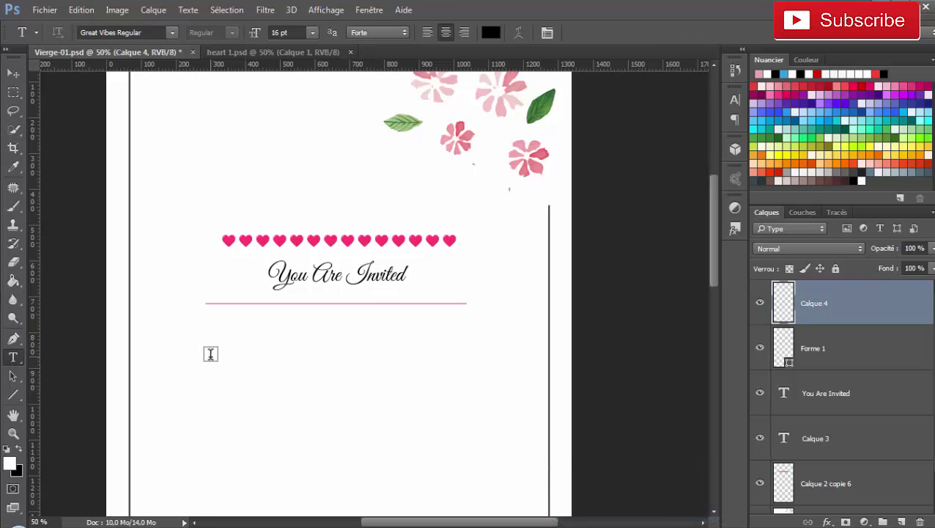
{"action": "left_click", "coordinate": [211, 353]}
{"action": "left_click", "coordinate": [172, 33]}
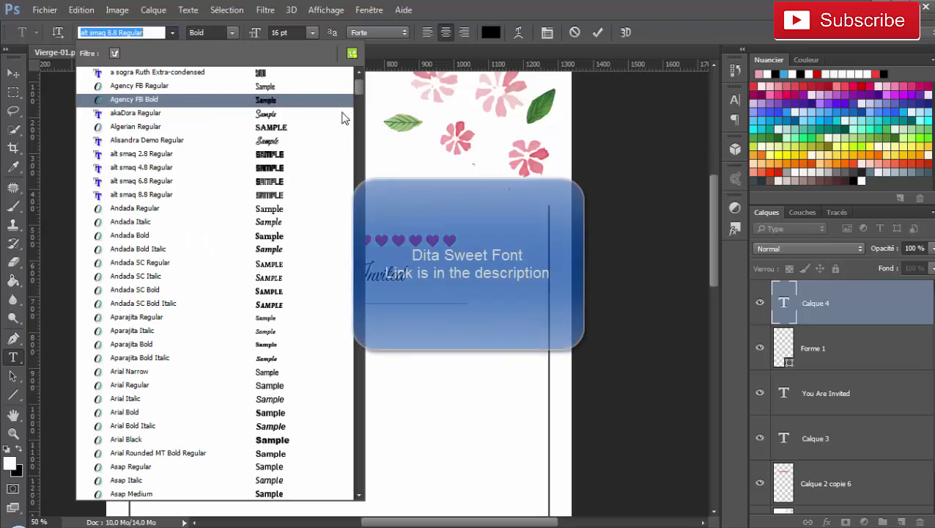
{"action": "scroll", "coordinate": [361, 499], "scroll_direction": "down", "scroll_amount": 1}
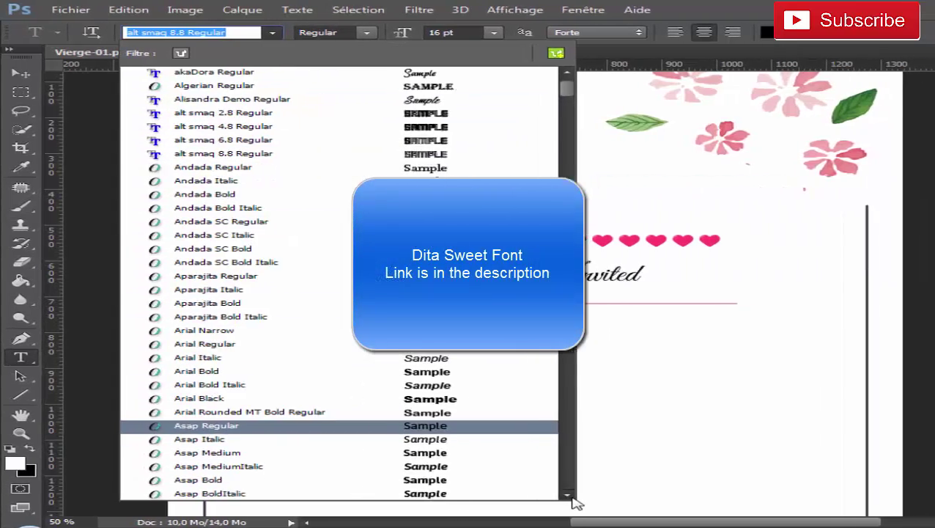
{"action": "scroll", "coordinate": [575, 503], "scroll_direction": "down", "scroll_amount": 10}
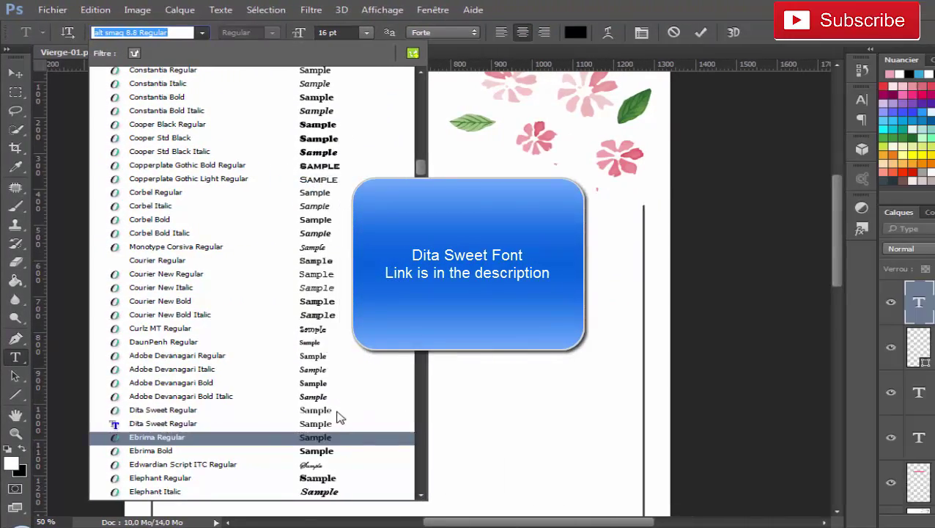
{"action": "left_click", "coordinate": [337, 423]}
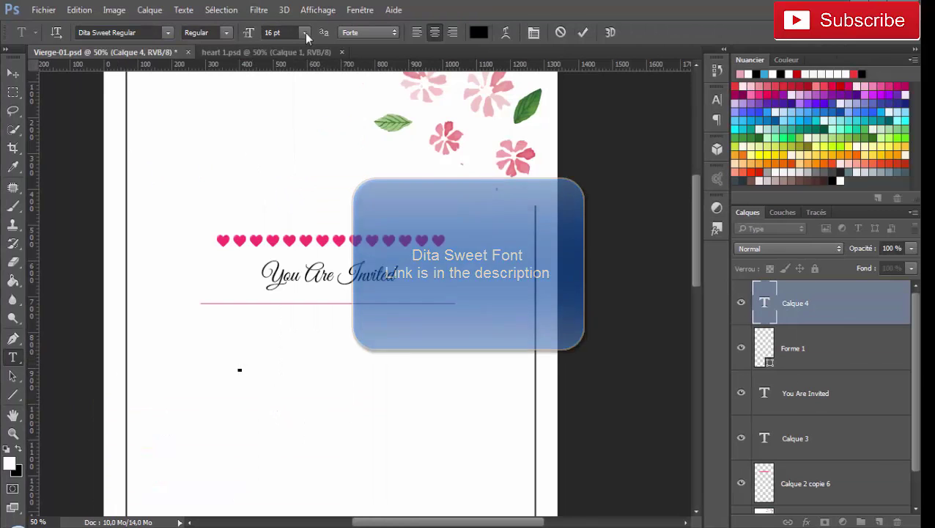
{"action": "left_click", "coordinate": [306, 32]}
{"action": "left_click", "coordinate": [300, 226]}
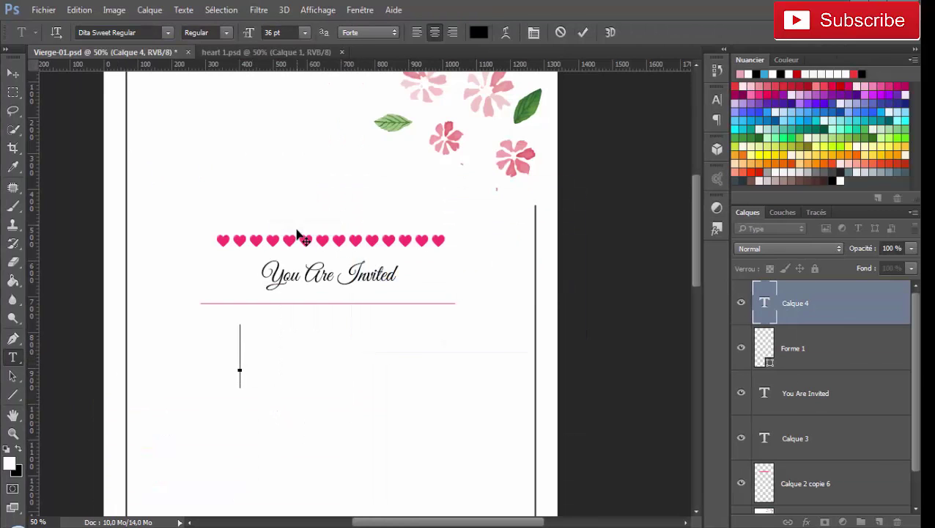
{"action": "type", "text": "J"}
{"action": "type", "text": "ulia"}
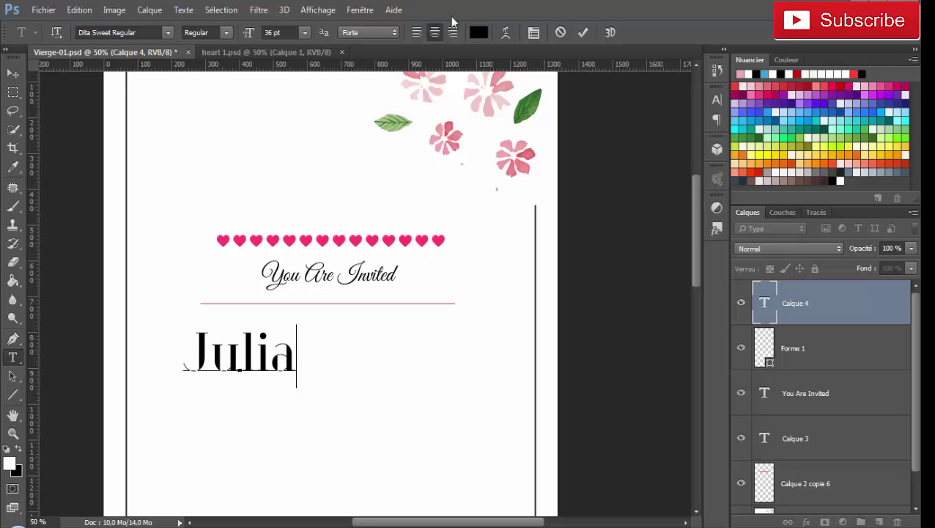
{"action": "left_click", "coordinate": [583, 33]}
Step: Nudge the name slightly right and down on the card
{"action": "key", "text": "v"}
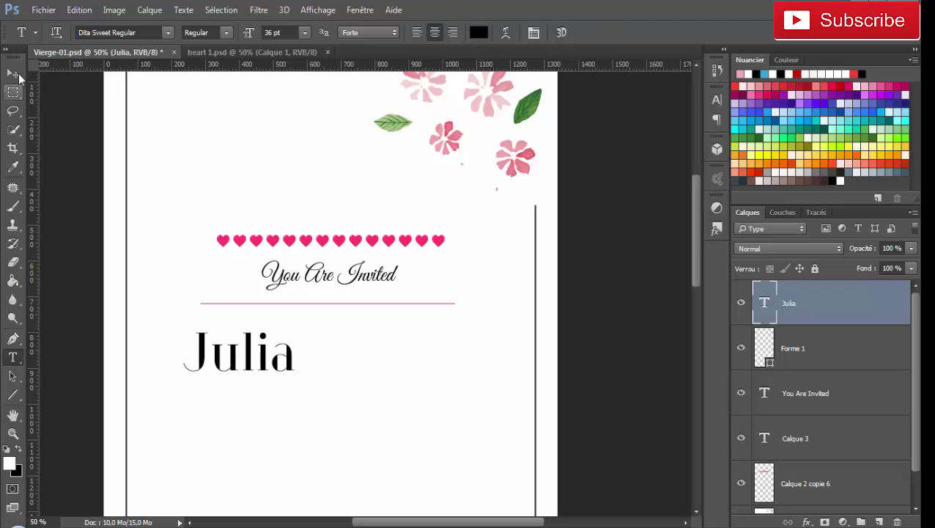
{"action": "left_click_drag", "start_coordinate": [242, 364], "coordinate": [251, 378]}
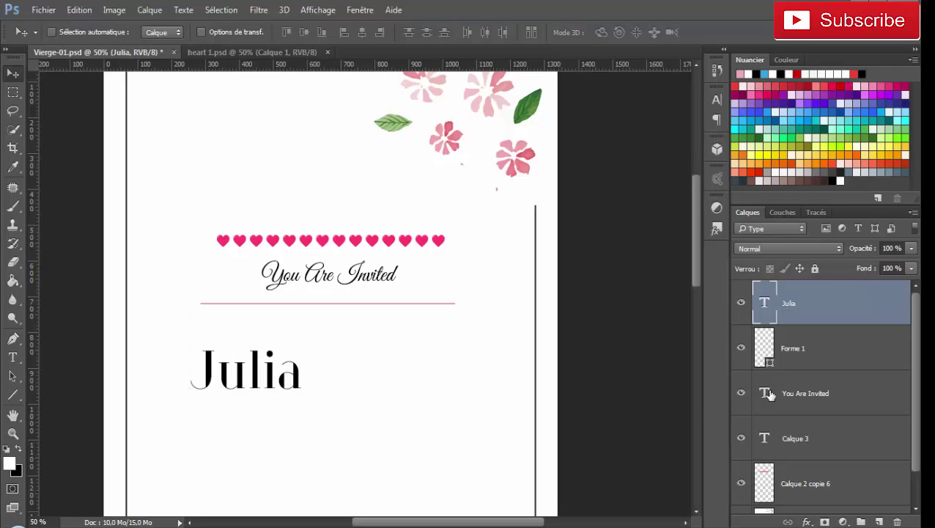
{"action": "scroll", "coordinate": [821, 395], "scroll_direction": "down", "scroll_amount": 1}
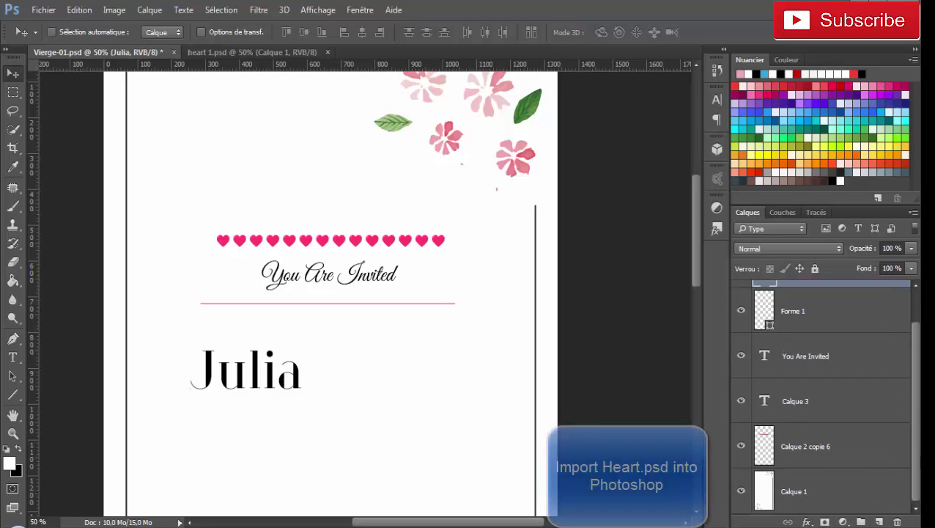
Step: Tile the documents, drag the pink heart from heart 1.psd in as Calque 4, then restore tabs
{"action": "left_click", "coordinate": [278, 52]}
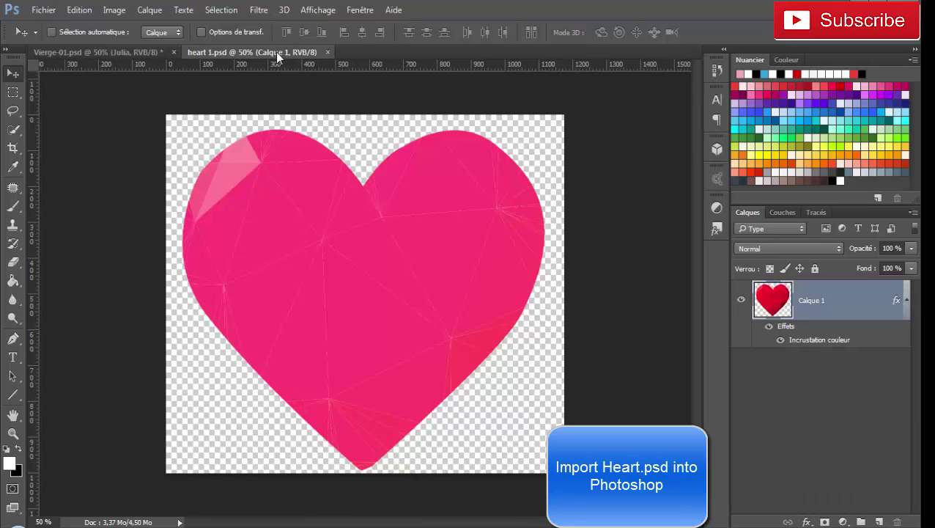
{"action": "left_click", "coordinate": [364, 10]}
{"action": "mouse_move", "coordinate": [401, 25]}
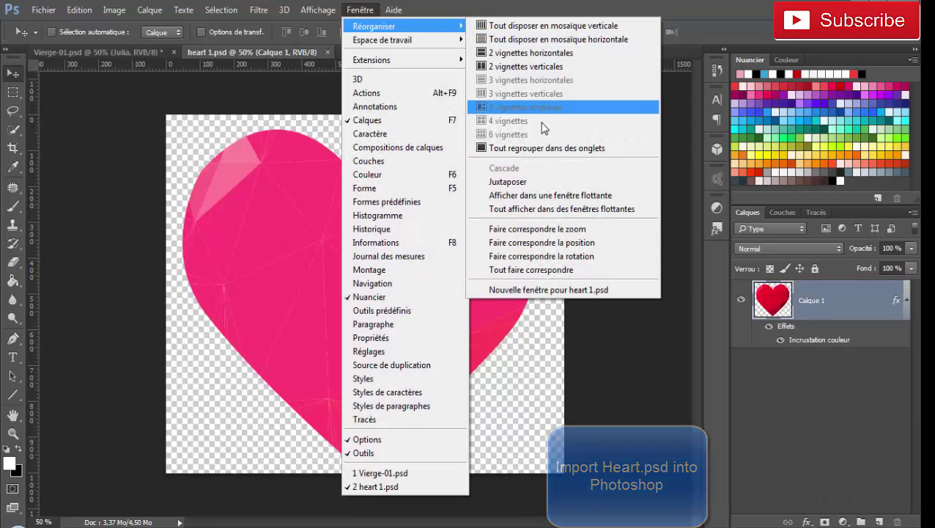
{"action": "left_click", "coordinate": [549, 67]}
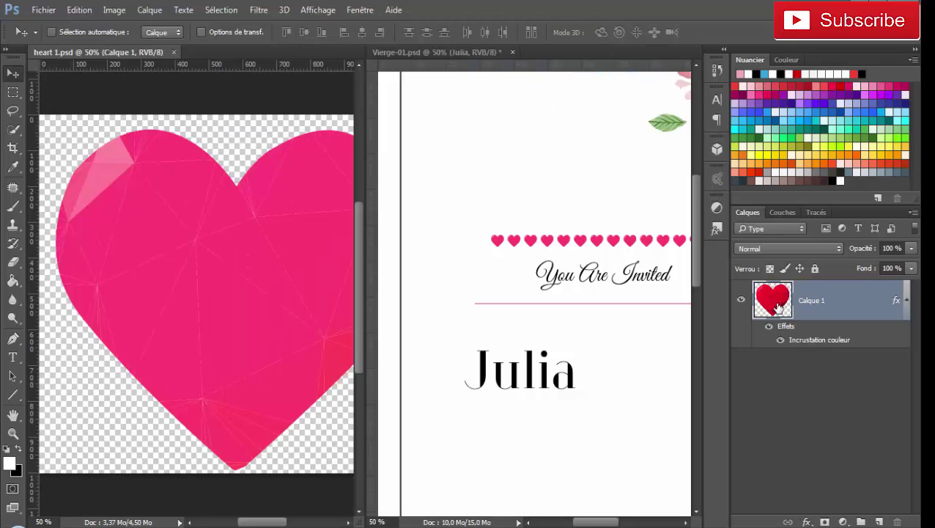
{"action": "left_click_drag", "start_coordinate": [778, 307], "coordinate": [628, 346]}
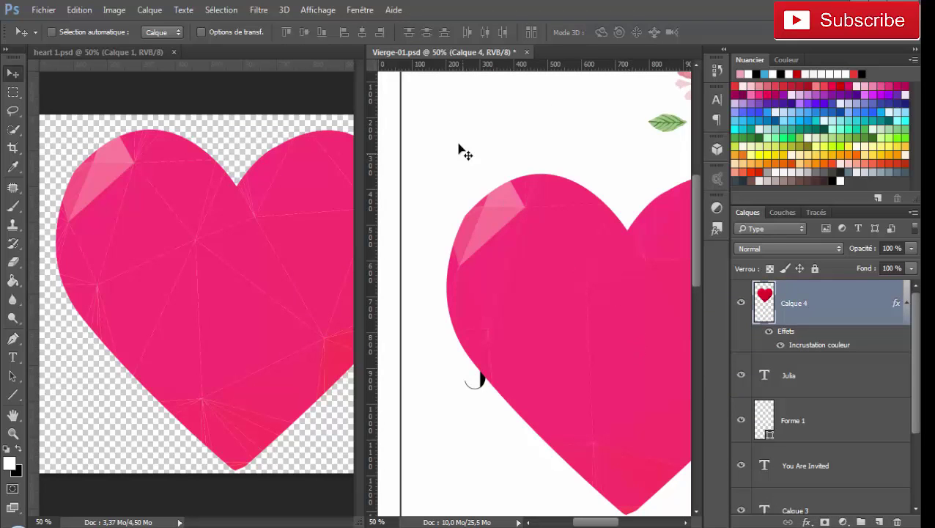
{"action": "left_click", "coordinate": [356, 10]}
{"action": "mouse_move", "coordinate": [374, 26]}
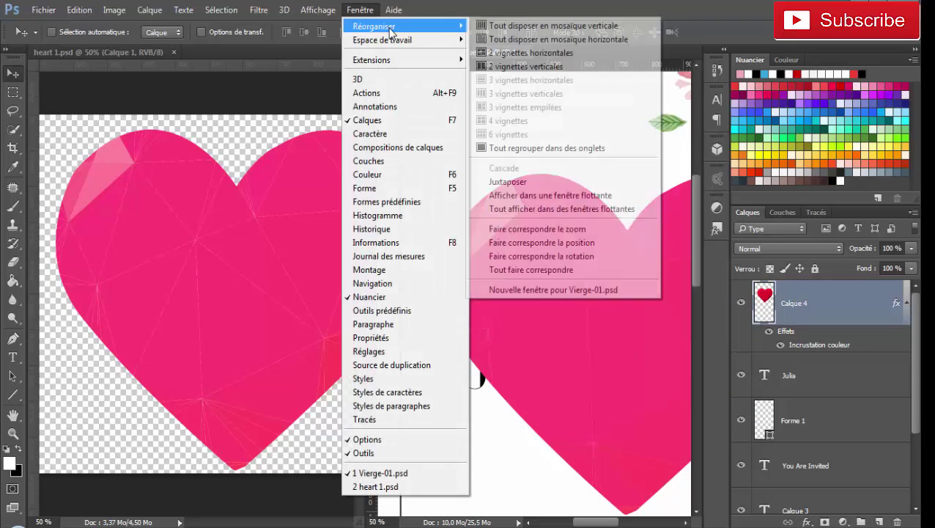
{"action": "left_click", "coordinate": [529, 148]}
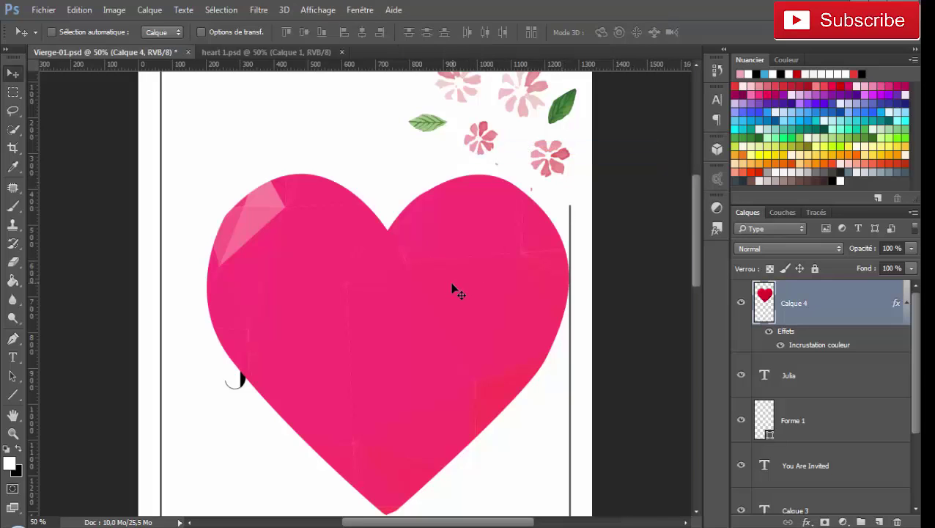
Step: Scale the Calque 4 heart down to about 15% and commit it just right of the name
{"action": "key", "text": "ctrl+t"}
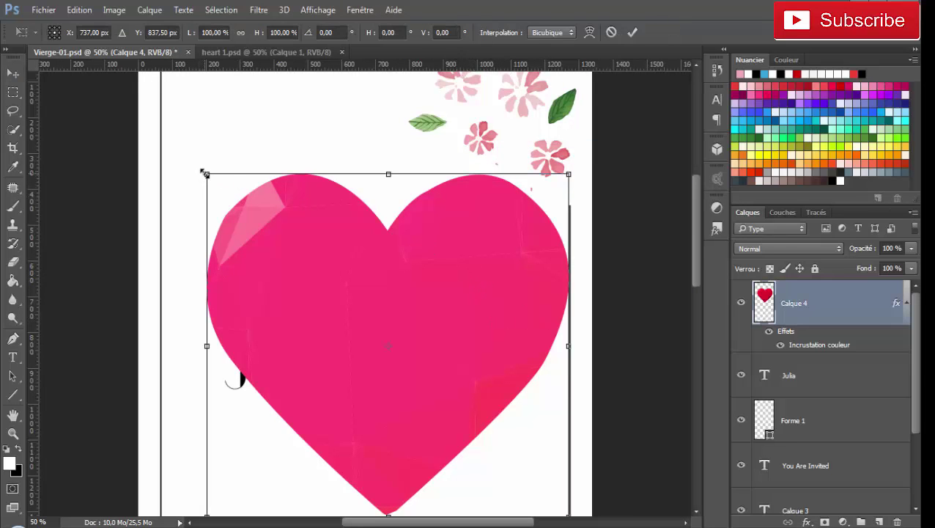
{"action": "left_click_drag", "start_coordinate": [202, 175], "coordinate": [519, 445]}
{"action": "left_click_drag", "start_coordinate": [546, 475], "coordinate": [383, 360]}
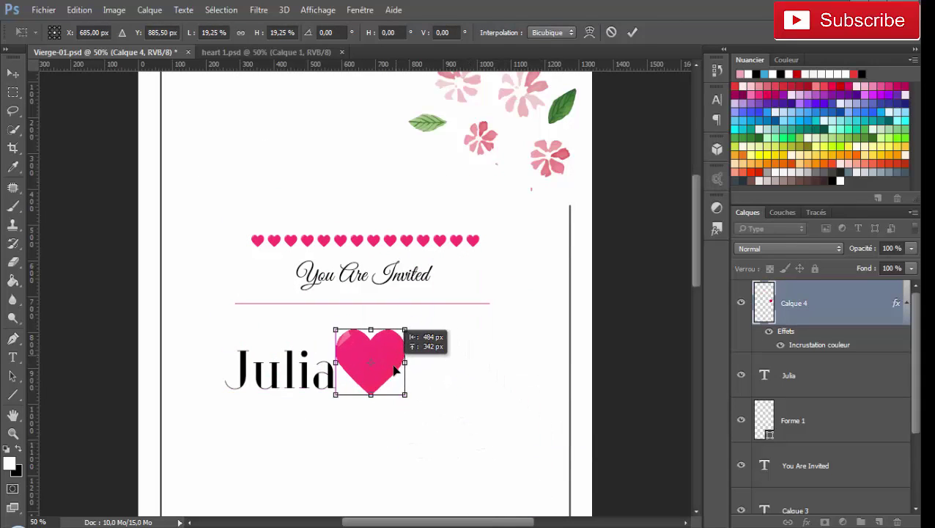
{"action": "left_click_drag", "start_coordinate": [408, 402], "coordinate": [389, 378]}
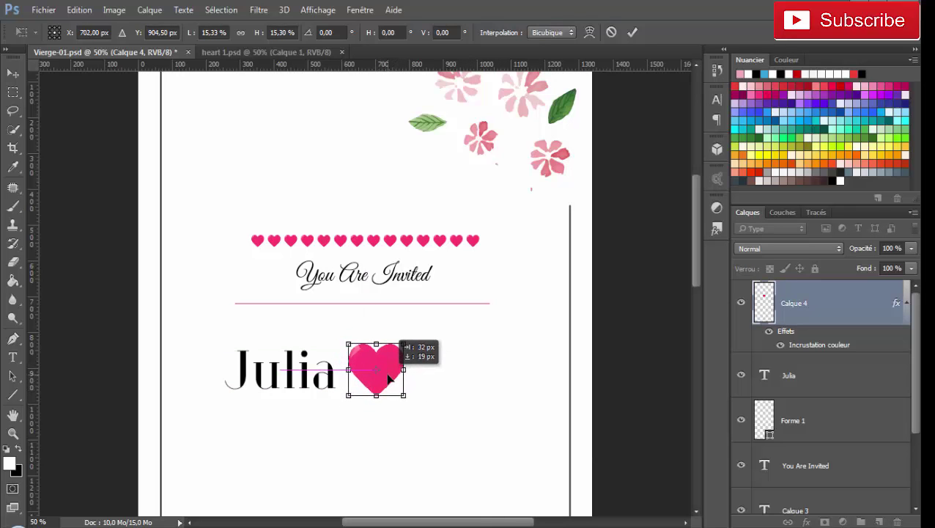
{"action": "left_click", "coordinate": [14, 74]}
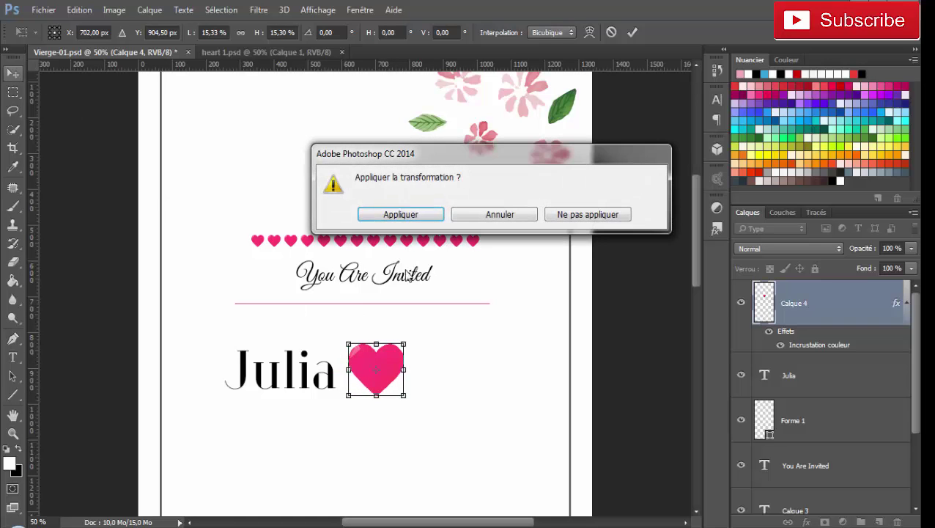
{"action": "left_click", "coordinate": [401, 214]}
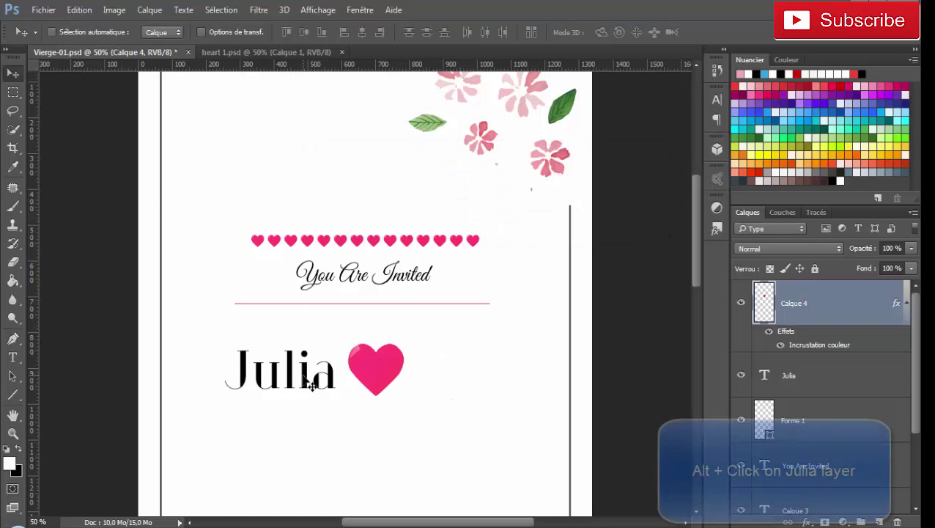
Step: Duplicate the Julia text layer to the right of the heart and change it to 'Robert'
{"action": "left_click", "coordinate": [788, 390], "text": "alt"}
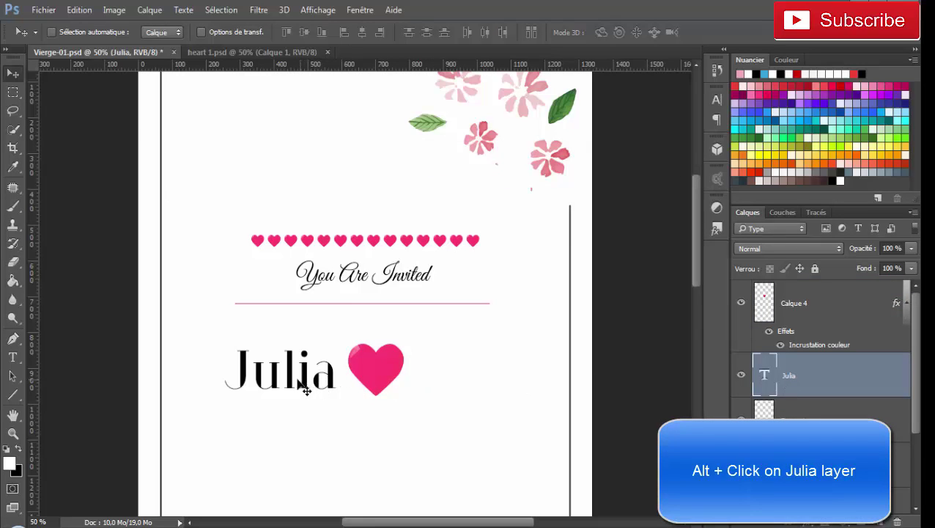
{"action": "left_click_drag", "start_coordinate": [318, 381], "coordinate": [485, 380]}
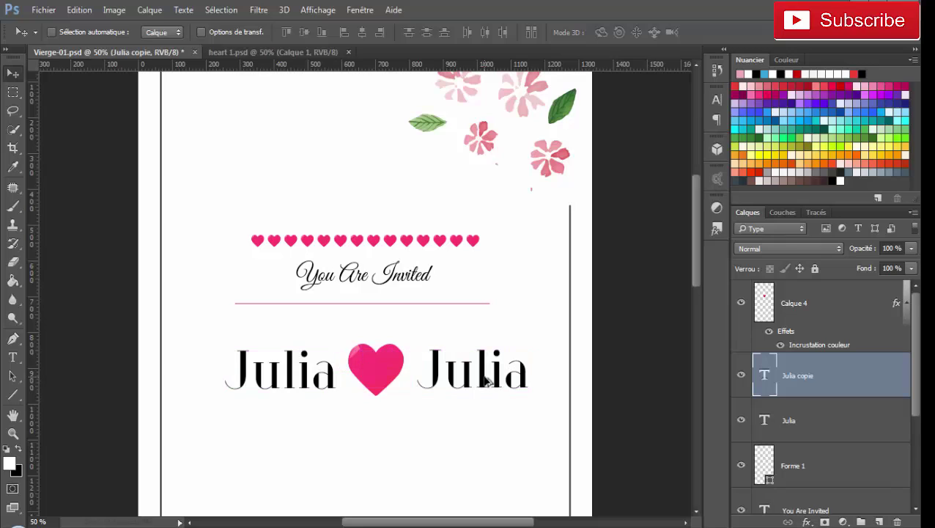
{"action": "double_click", "coordinate": [766, 376]}
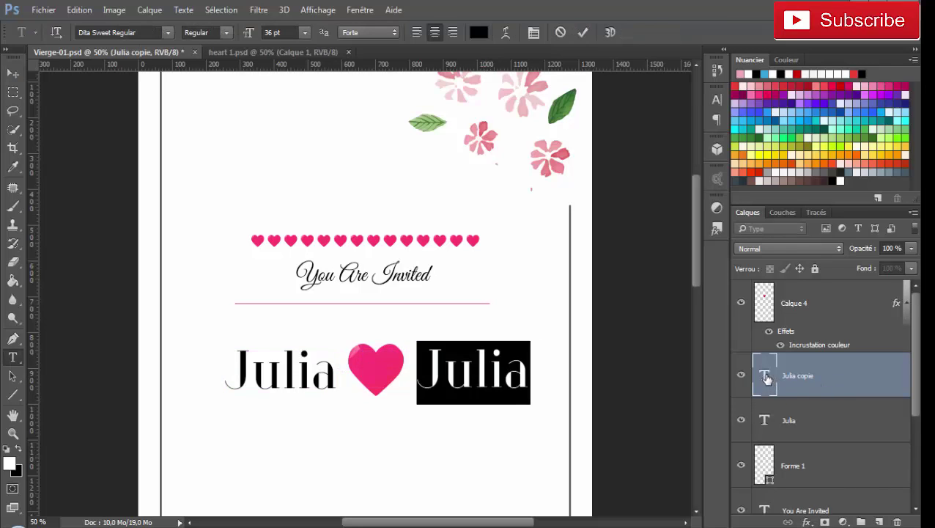
{"action": "type", "text": "R"}
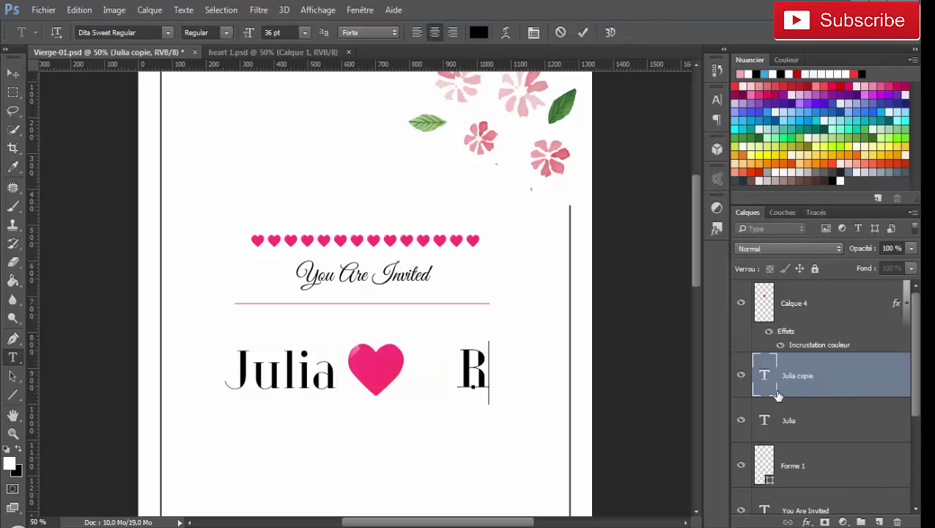
{"action": "type", "text": "obert"}
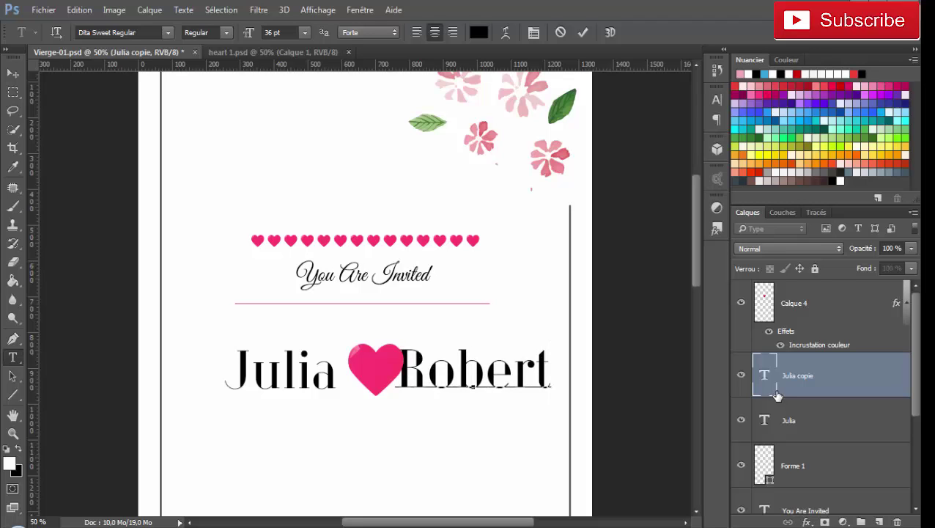
{"action": "key", "text": "ctrl+Return"}
Step: Select the Julia layer with the Move tool and enable Auto-Select
{"action": "key", "text": "v"}
{"action": "left_click", "coordinate": [815, 422]}
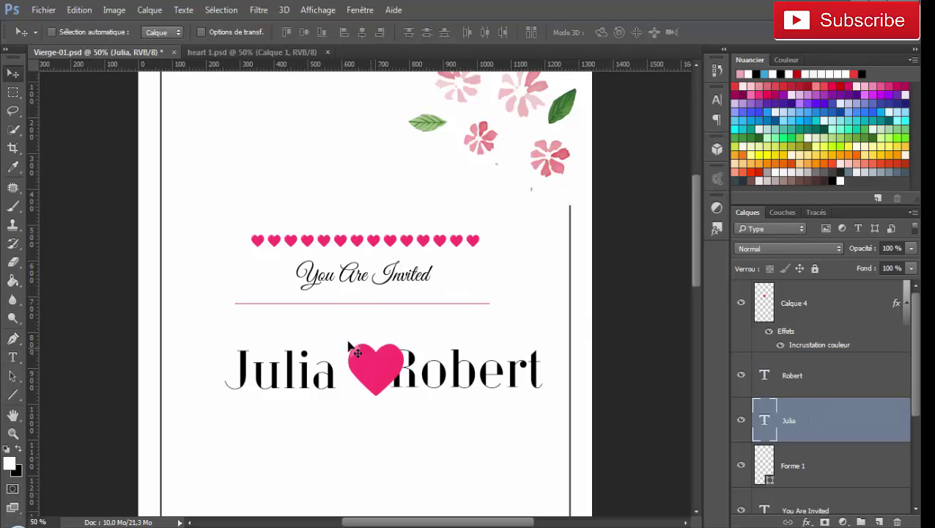
{"action": "left_click", "coordinate": [52, 33]}
Step: Shift Julia slightly left to balance Julia ♥ Robert across the card
{"action": "left_click_drag", "start_coordinate": [298, 388], "coordinate": [289, 380]}
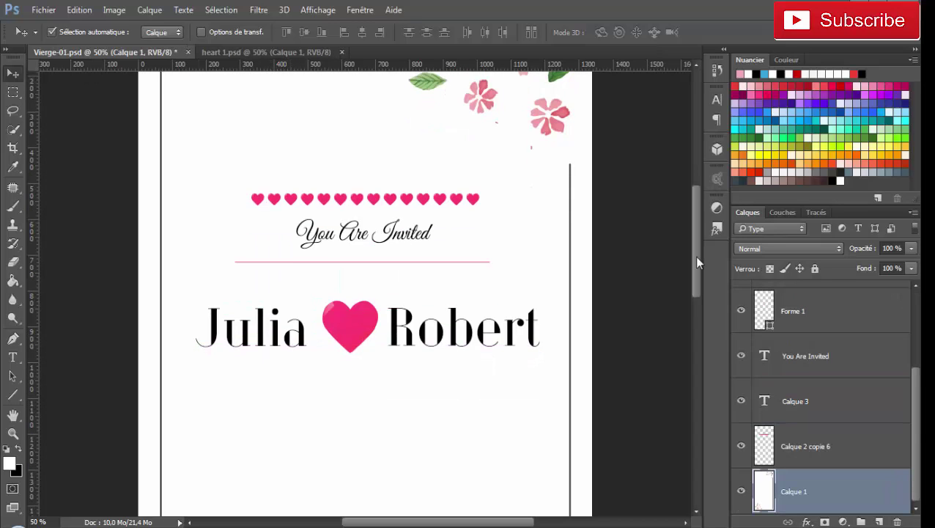
{"action": "double_click", "coordinate": [767, 401]}
{"action": "left_click", "coordinate": [13, 73]}
Step: Duplicate the Forme 1 divider 181 px down below the names, then add empty layer Calque 5
{"action": "left_click", "coordinate": [442, 262]}
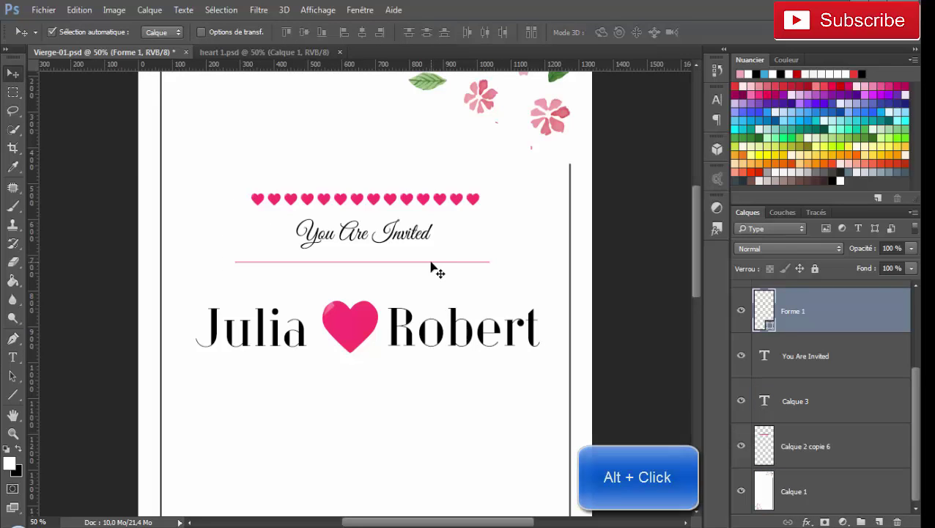
{"action": "left_click_drag", "start_coordinate": [434, 269], "coordinate": [432, 386]}
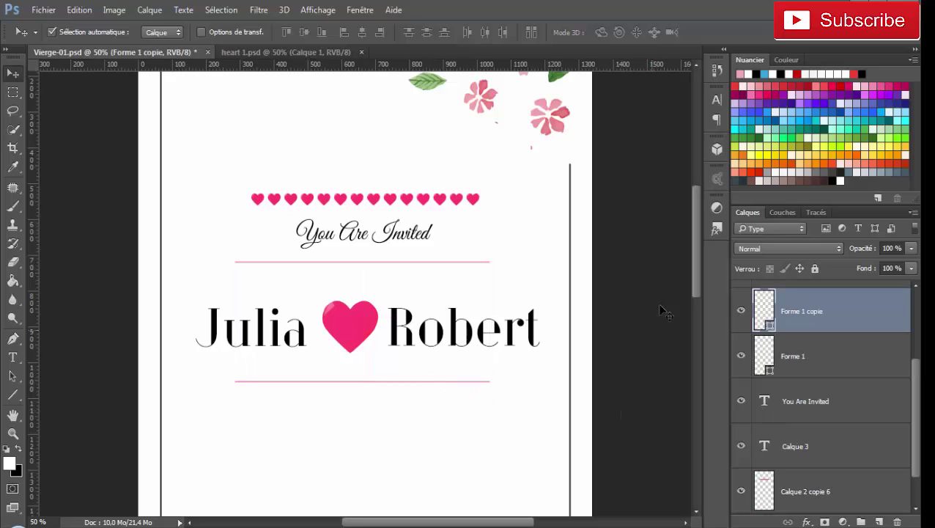
{"action": "left_click_drag", "start_coordinate": [695, 248], "coordinate": [696, 299]}
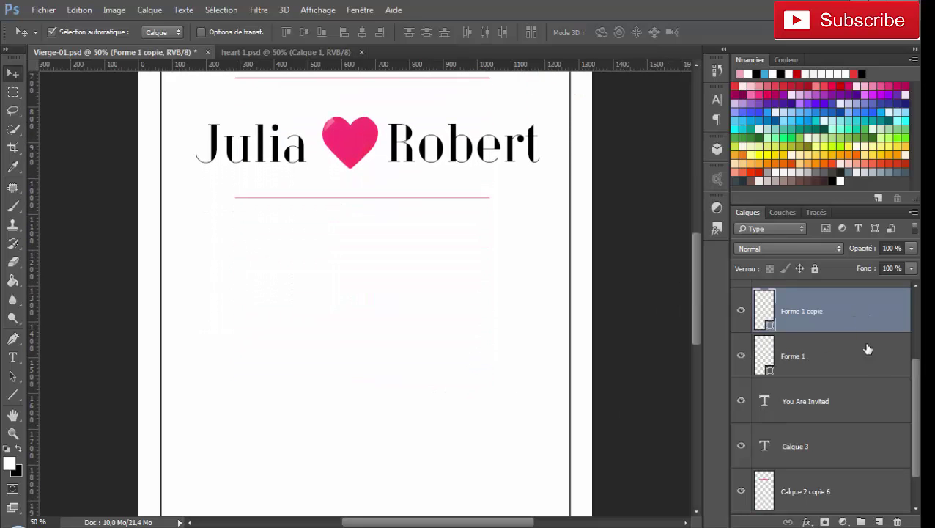
{"action": "left_click_drag", "start_coordinate": [914, 405], "coordinate": [914, 335]}
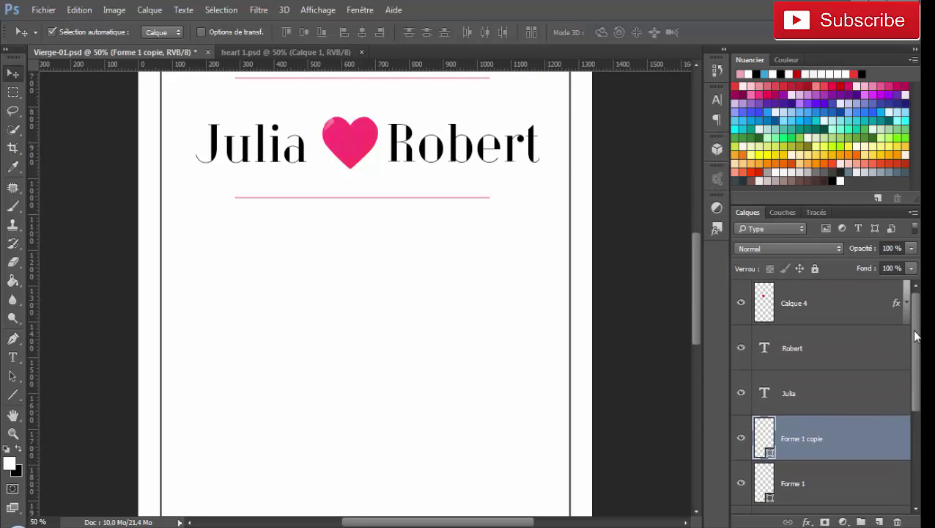
{"action": "left_click", "coordinate": [835, 305]}
{"action": "left_click", "coordinate": [878, 521]}
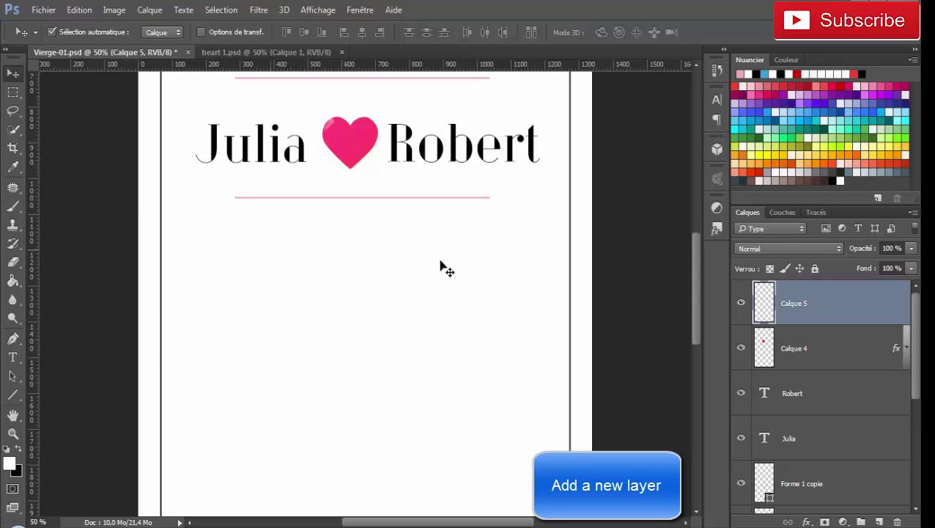
Step: Type 'nvitation' in Great Vibes Regular 48 pt below the lower divider line
{"action": "left_click_drag", "start_coordinate": [699, 274], "coordinate": [696, 247]}
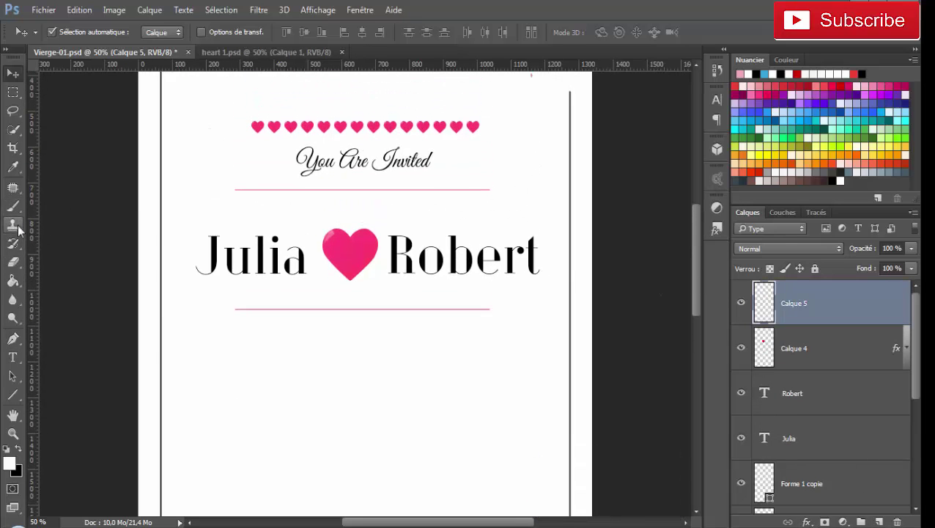
{"action": "left_click", "coordinate": [13, 357]}
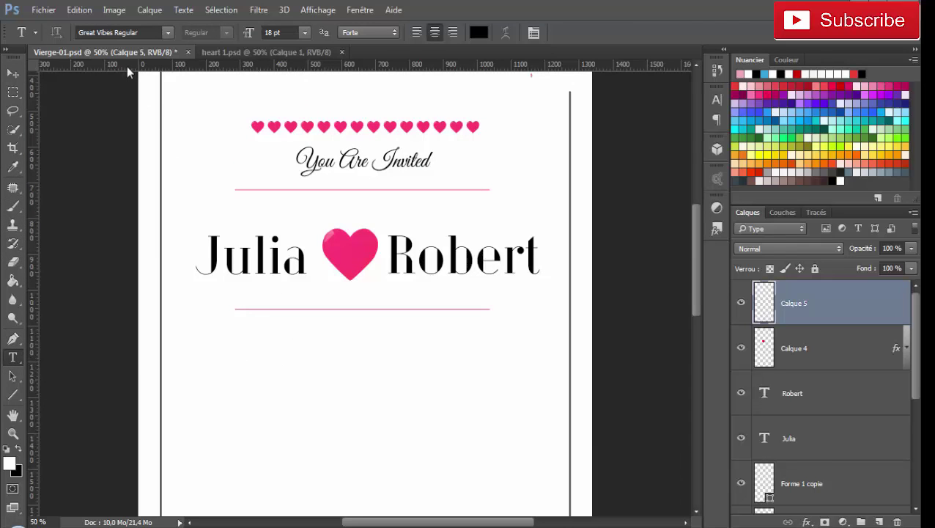
{"action": "left_click", "coordinate": [168, 32]}
{"action": "left_click", "coordinate": [170, 37]}
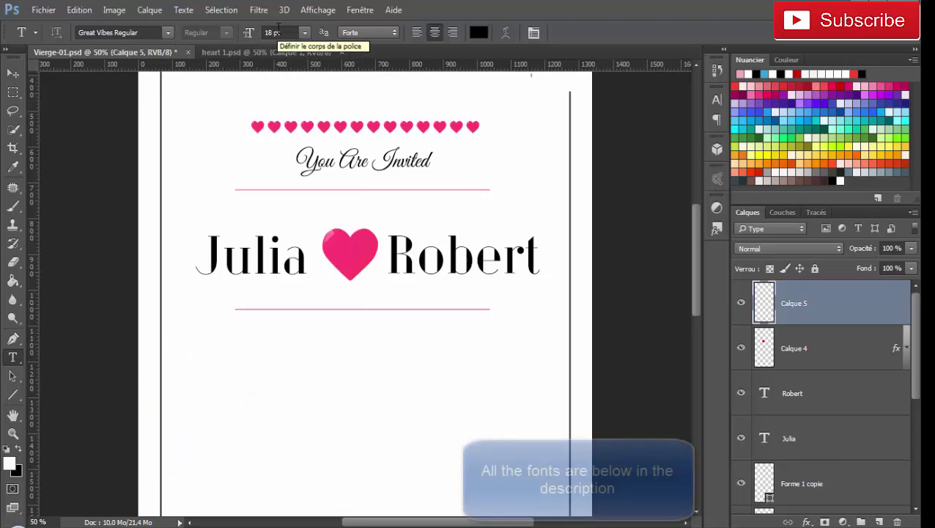
{"action": "left_click", "coordinate": [306, 34]}
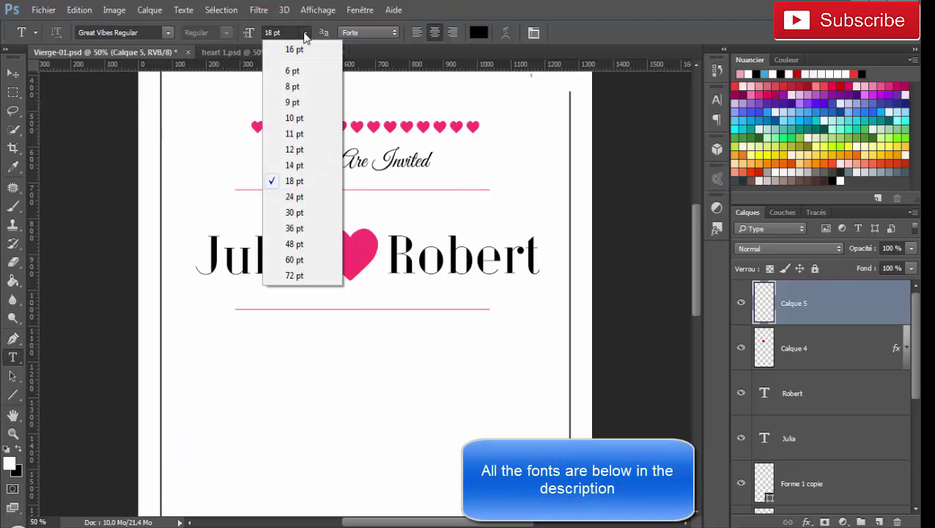
{"action": "left_click", "coordinate": [294, 243]}
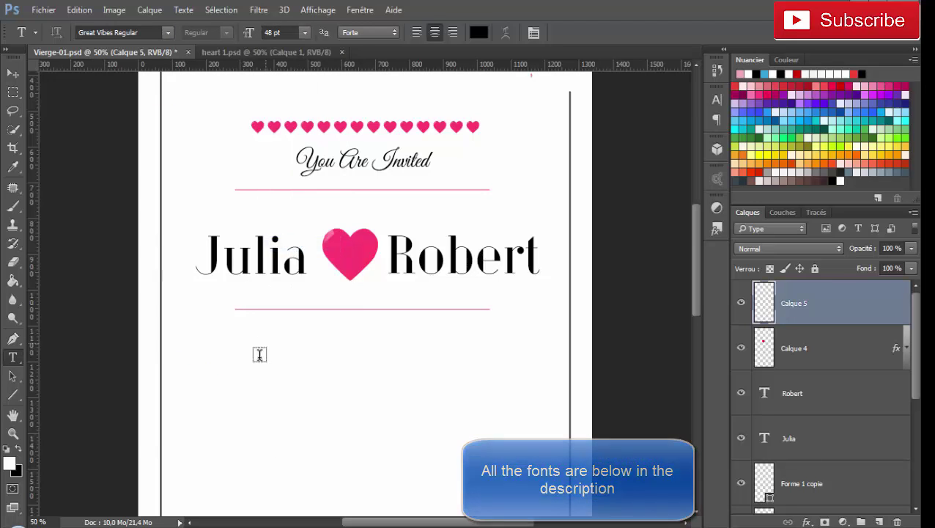
{"action": "left_click", "coordinate": [249, 376]}
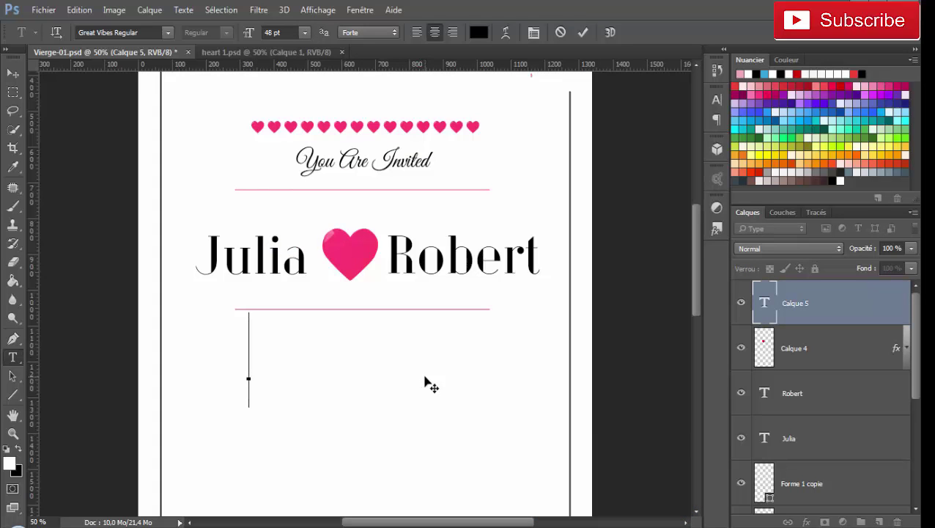
{"action": "type", "text": "in"}
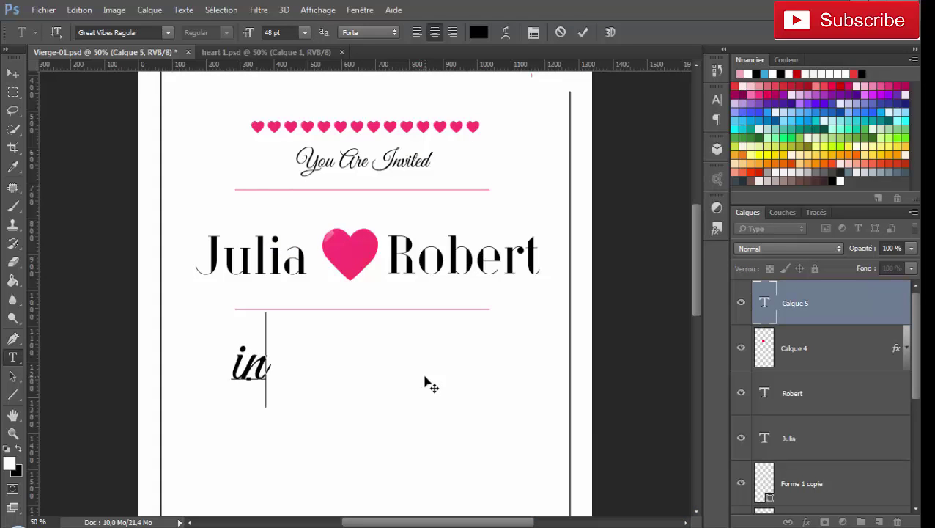
{"action": "type", "text": "vitat"}
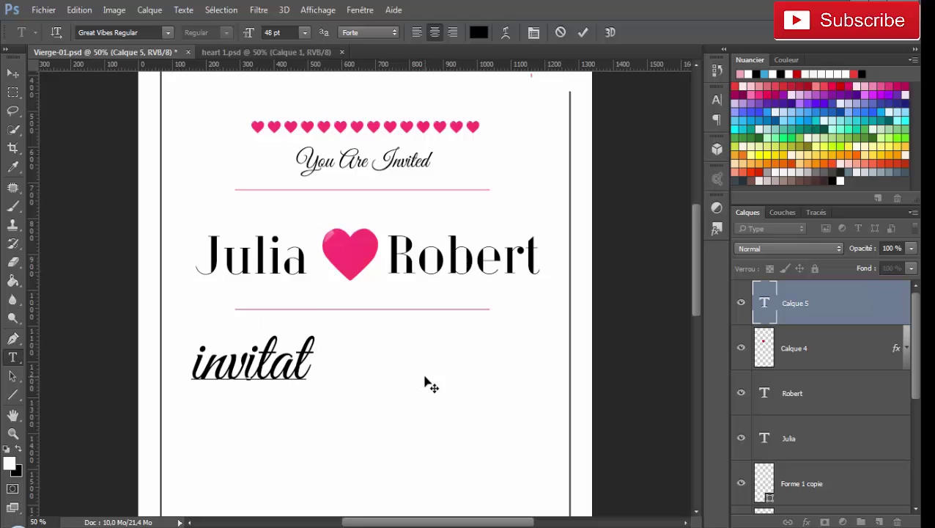
{"action": "type", "text": "ion"}
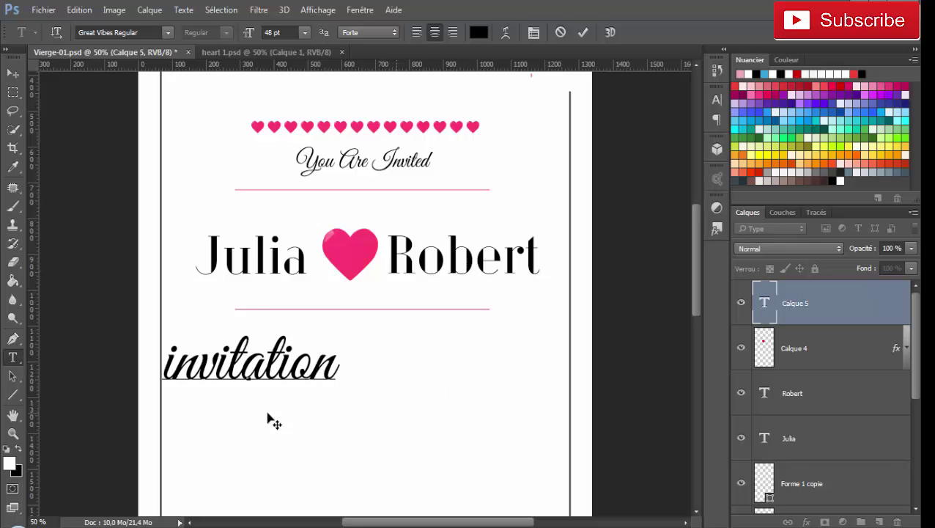
{"action": "left_click", "coordinate": [12, 74]}
Step: Centre the word on the card and capitalise it to 'Invitation'
{"action": "left_click_drag", "start_coordinate": [278, 372], "coordinate": [368, 368]}
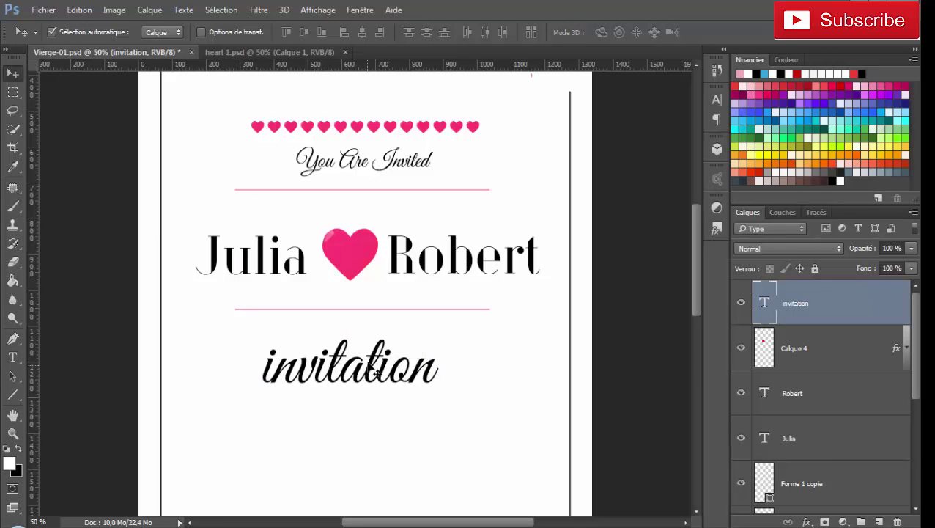
{"action": "double_click", "coordinate": [764, 305]}
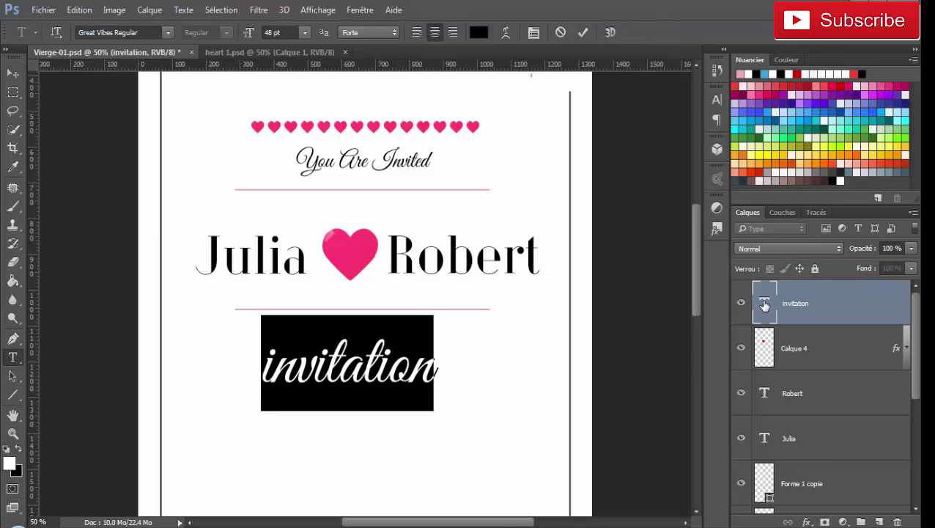
{"action": "key", "text": "ctrl+t"}
{"action": "left_click", "coordinate": [281, 365]}
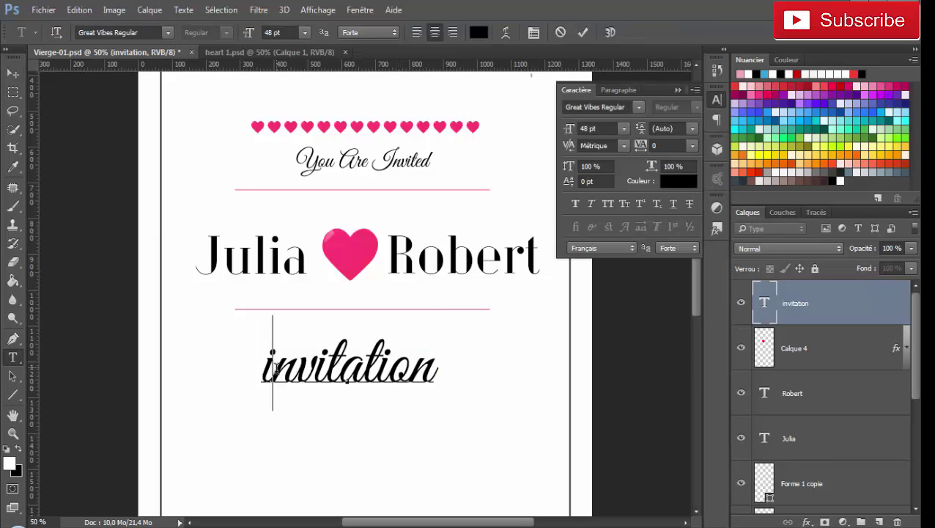
{"action": "key", "text": "BackSpace"}
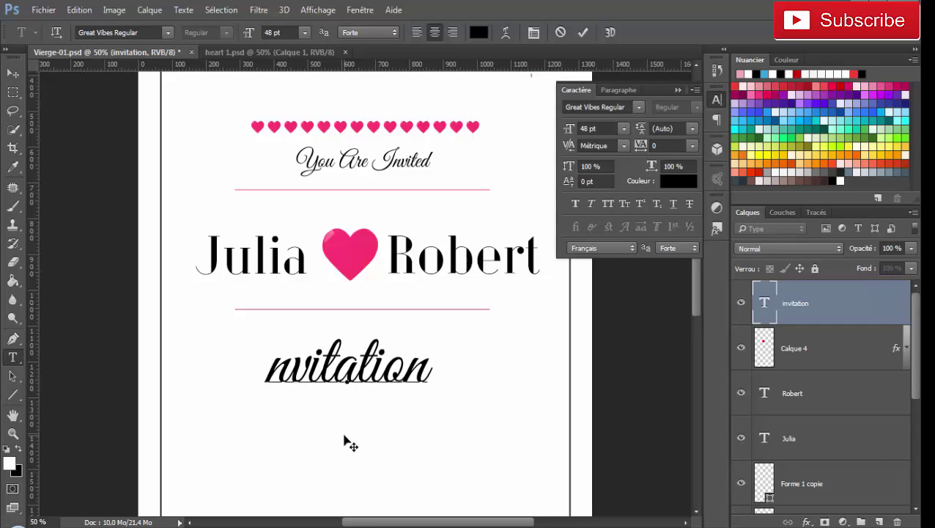
{"action": "type", "text": "I"}
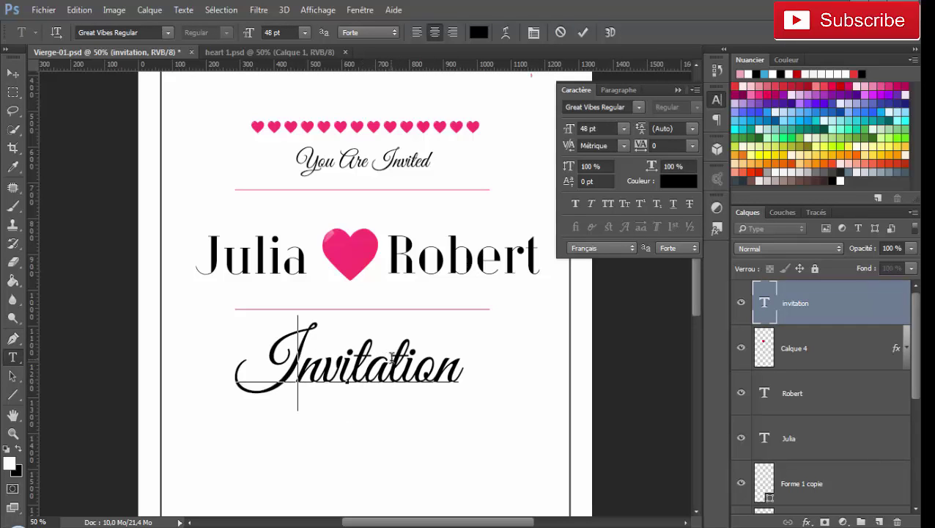
{"action": "left_click", "coordinate": [11, 76]}
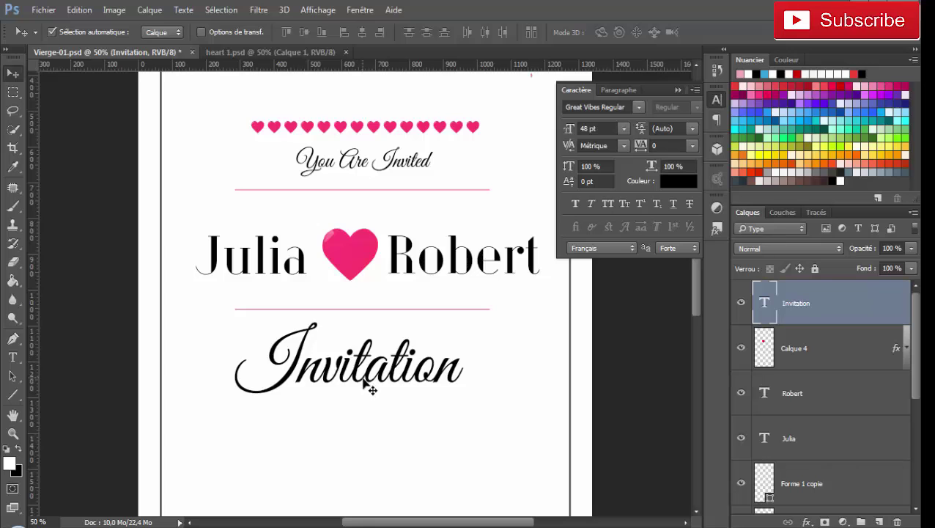
Step: Nudge Invitation down and place a copy of the hearts row below it
{"action": "left_click_drag", "start_coordinate": [370, 384], "coordinate": [372, 403]}
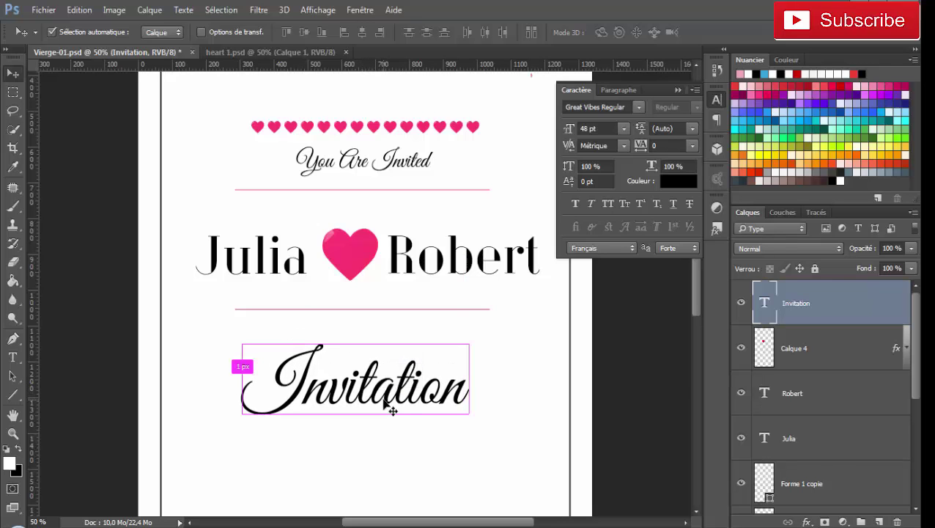
{"action": "key", "text": "ctrl+minus"}
{"action": "key", "text": "ctrl+minus"}
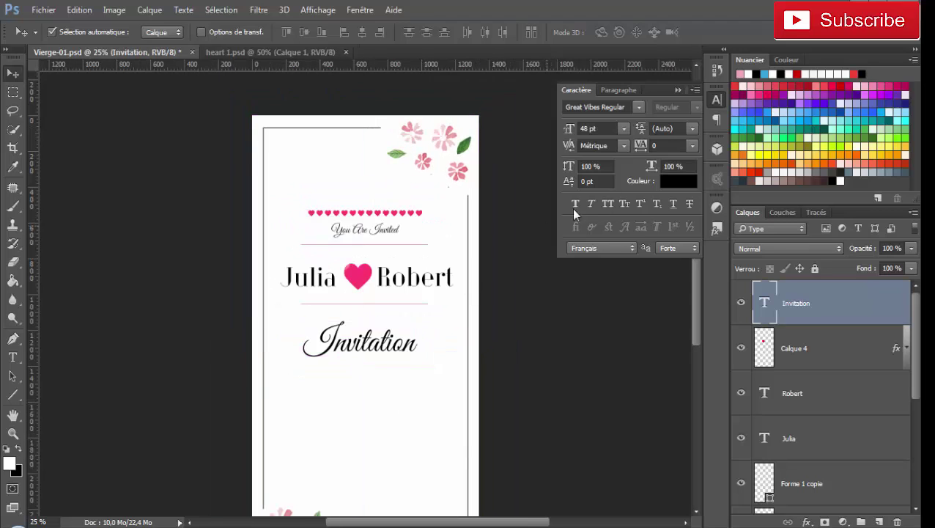
{"action": "left_click", "coordinate": [676, 90]}
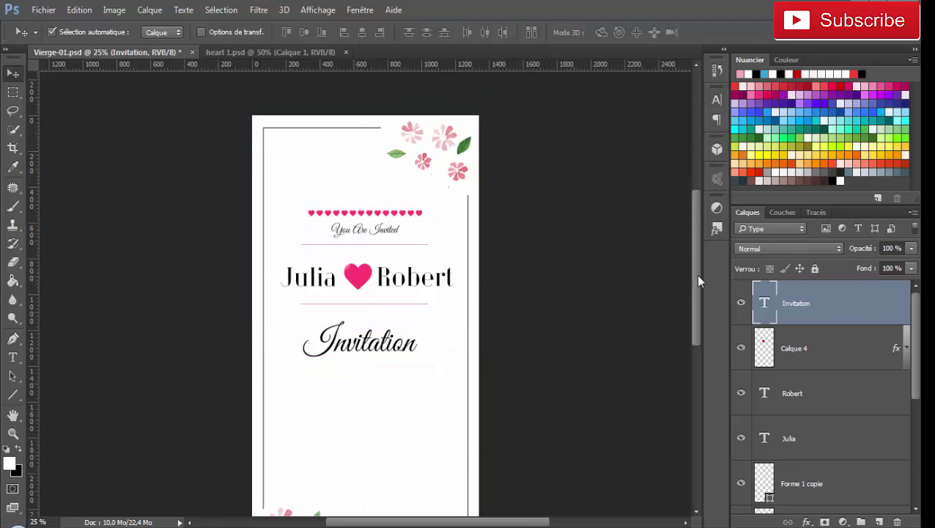
{"action": "left_click_drag", "start_coordinate": [697, 275], "coordinate": [698, 297]}
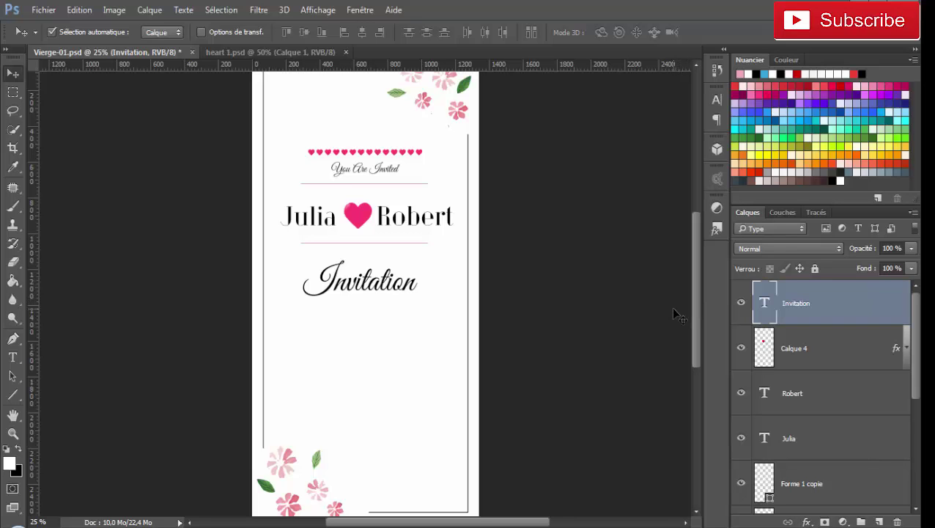
{"action": "left_click", "coordinate": [410, 153]}
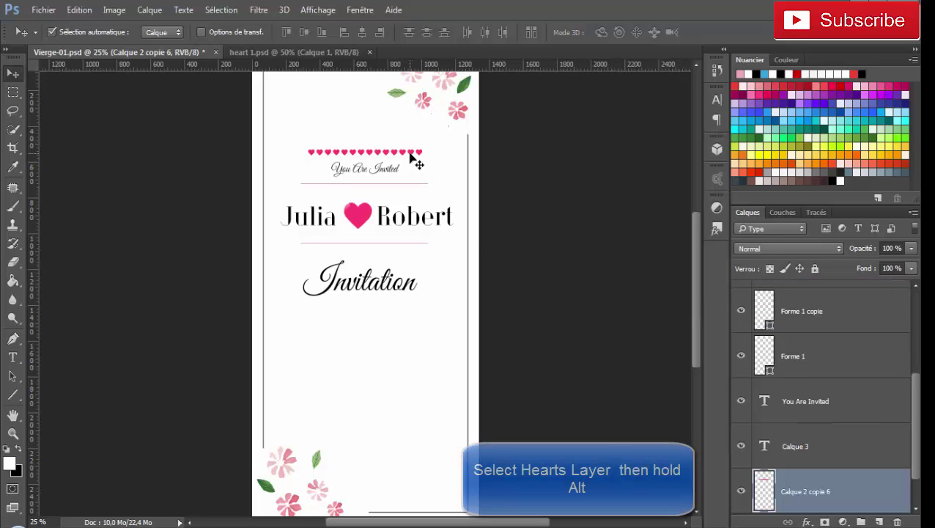
{"action": "left_click_drag", "start_coordinate": [414, 155], "coordinate": [416, 345]}
Step: Move the Invitation title and the lower pink divider line further down
{"action": "left_click", "coordinate": [396, 287]}
{"action": "left_click_drag", "start_coordinate": [393, 293], "coordinate": [384, 300]}
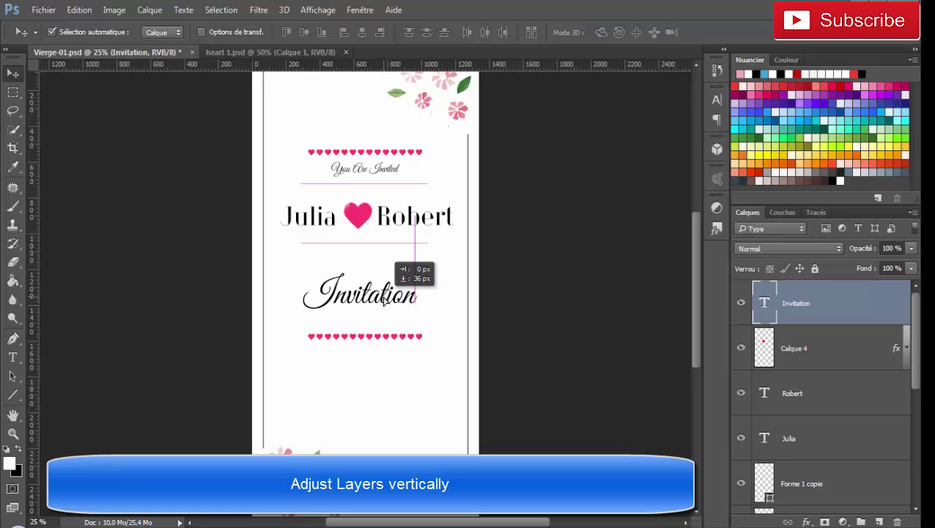
{"action": "left_click", "coordinate": [390, 247]}
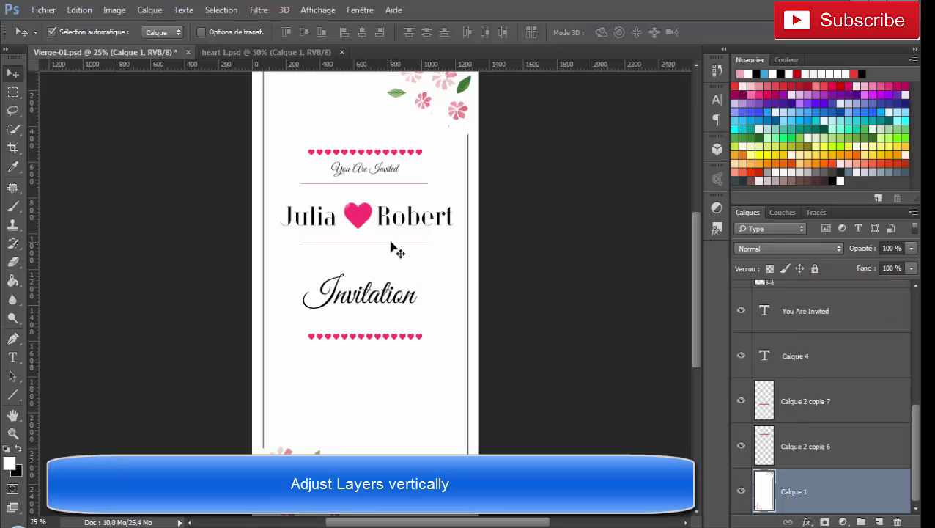
{"action": "left_click", "coordinate": [364, 245]}
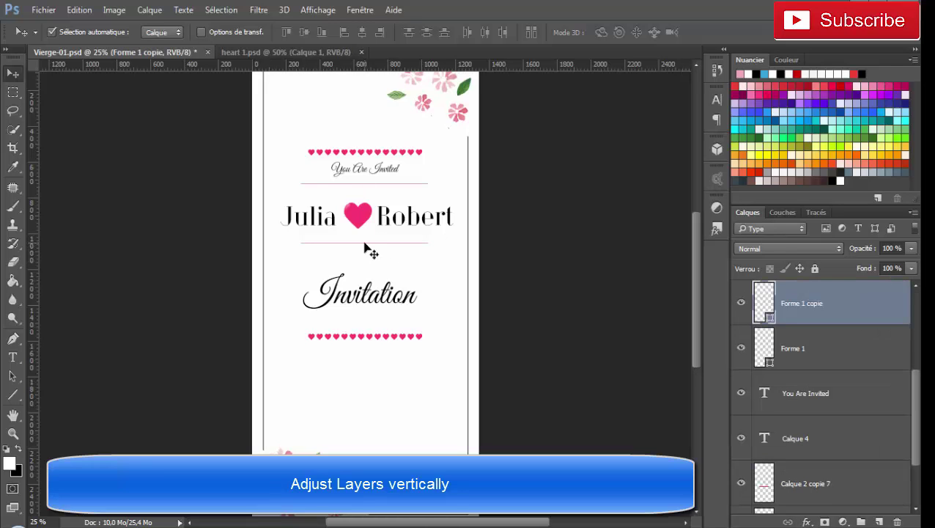
{"action": "left_click_drag", "start_coordinate": [364, 245], "coordinate": [366, 270]}
Step: Select Robert, the heart and Julia together and shift them slightly
{"action": "left_click", "coordinate": [414, 228]}
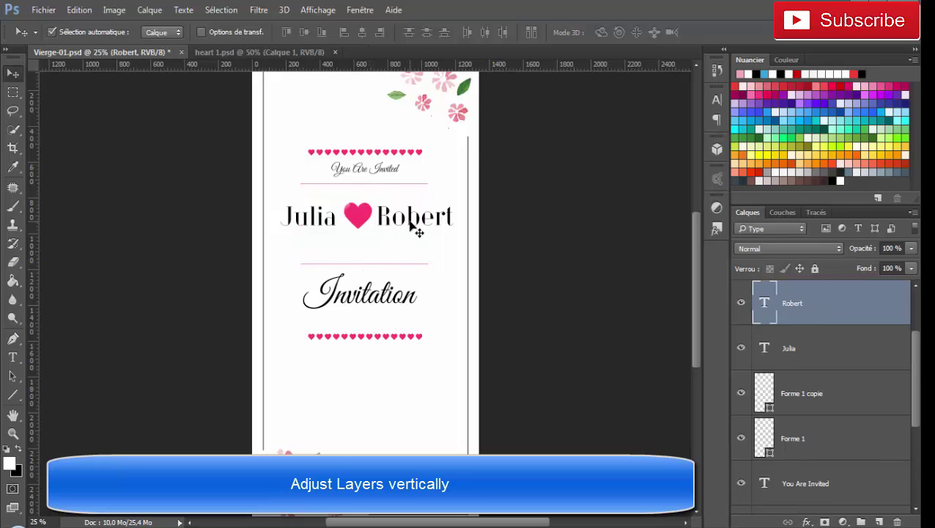
{"action": "left_click", "coordinate": [359, 218], "text": "shift"}
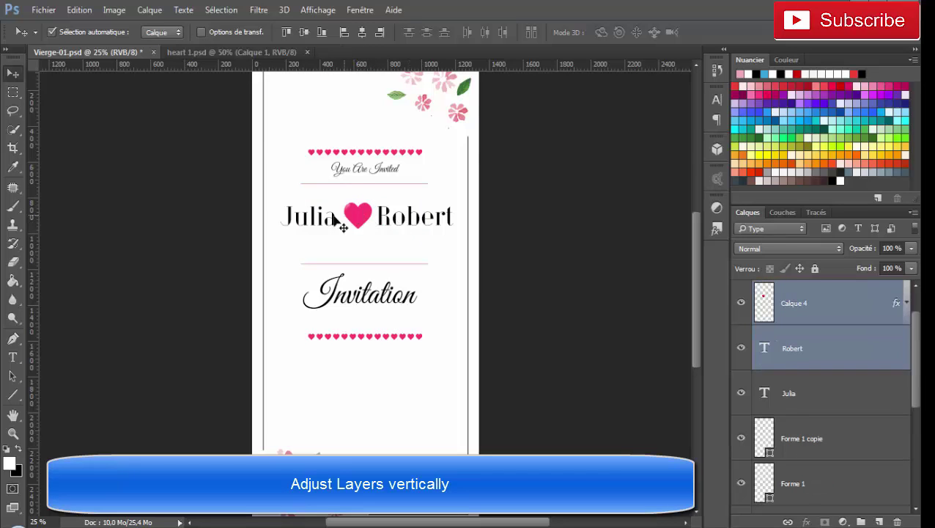
{"action": "left_click", "coordinate": [323, 224], "text": "shift"}
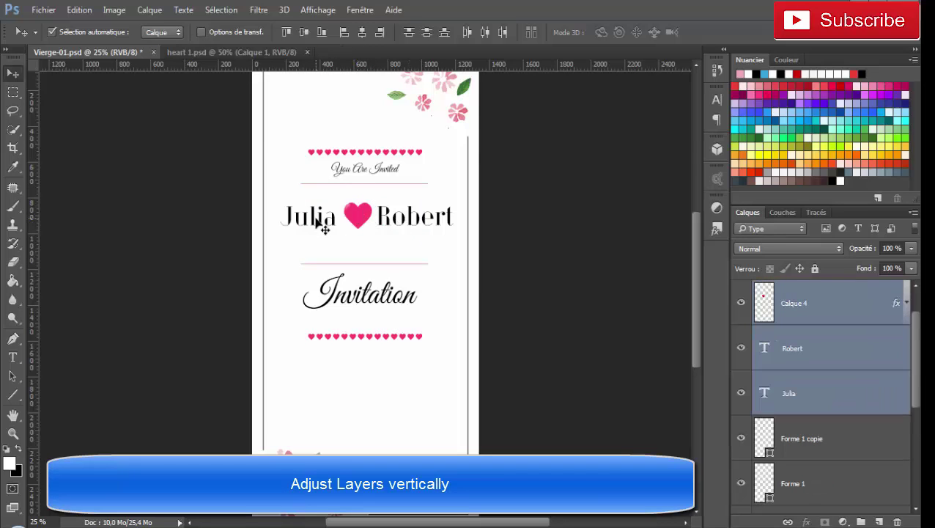
{"action": "left_click_drag", "start_coordinate": [401, 228], "coordinate": [393, 223]}
Step: Link Julia, heart and Robert, nudge them down between the dividers, and add an empty layer
{"action": "left_click", "coordinate": [394, 223], "text": "shift"}
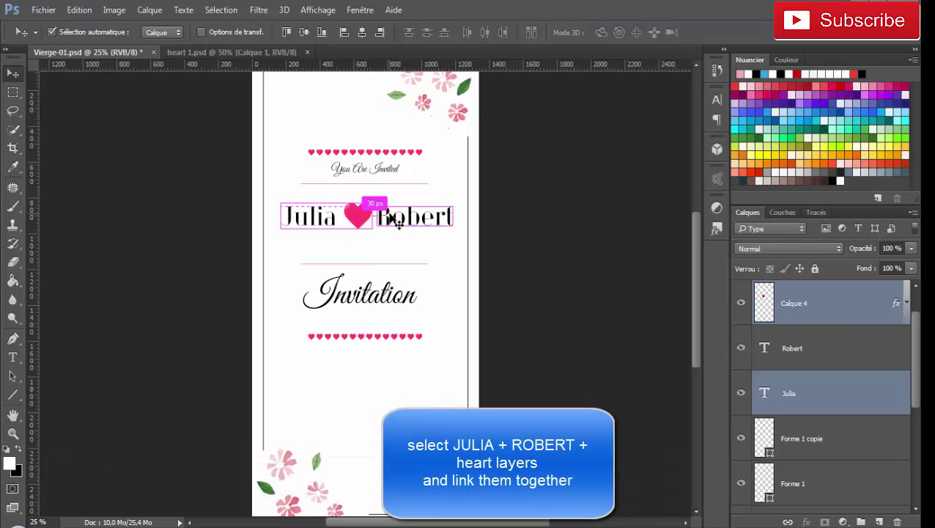
{"action": "left_click", "coordinate": [824, 358]}
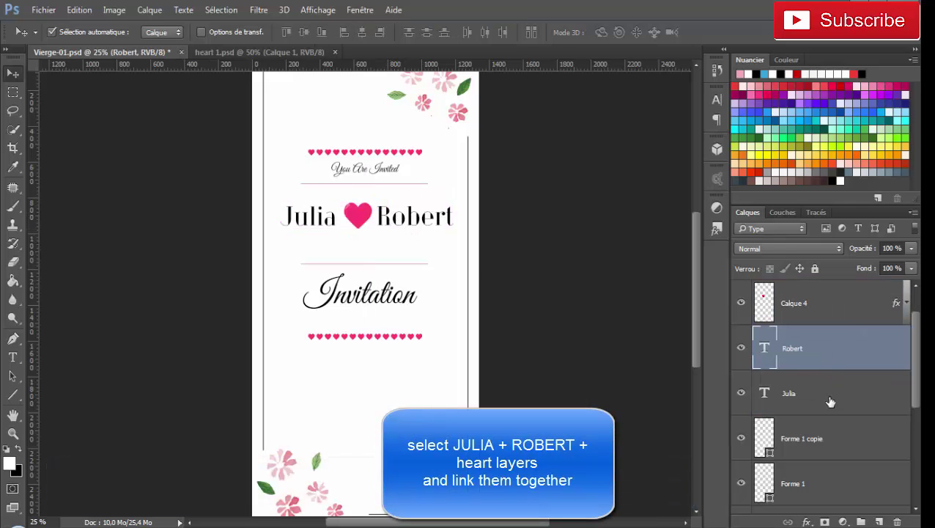
{"action": "left_click", "coordinate": [830, 402]}
{"action": "left_click", "coordinate": [827, 360], "text": "ctrl"}
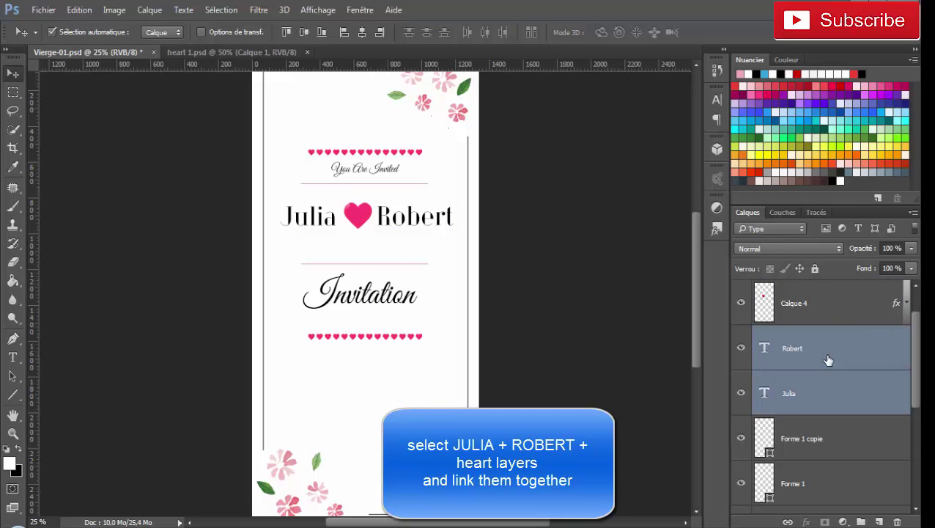
{"action": "left_click", "coordinate": [835, 301], "text": "ctrl"}
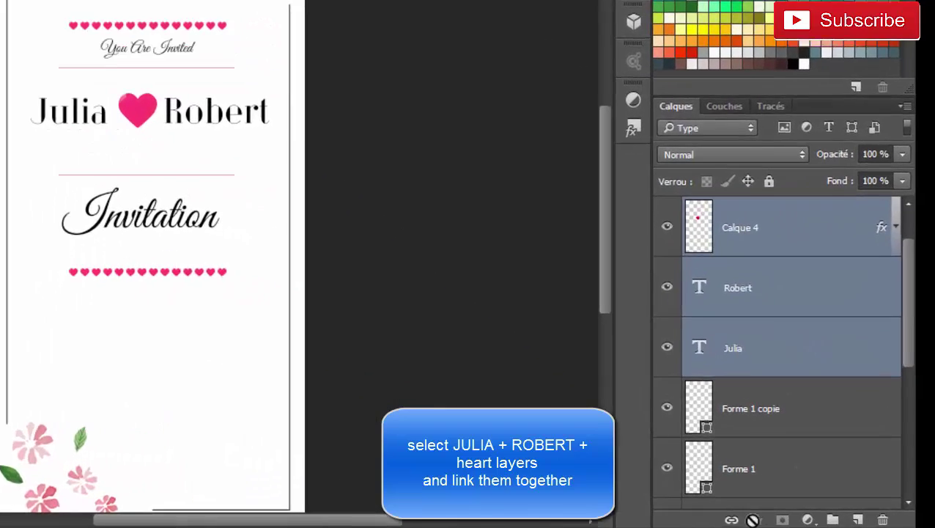
{"action": "left_click", "coordinate": [787, 521]}
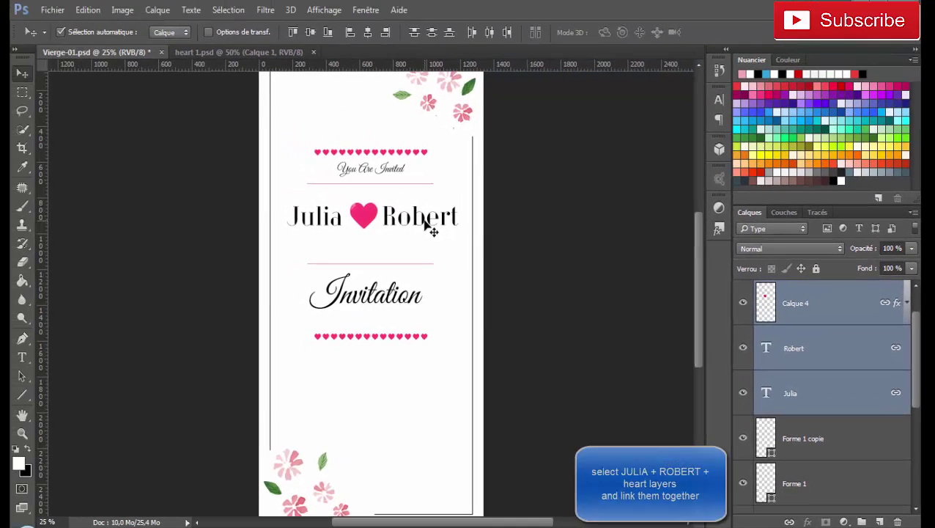
{"action": "left_click_drag", "start_coordinate": [428, 224], "coordinate": [429, 232]}
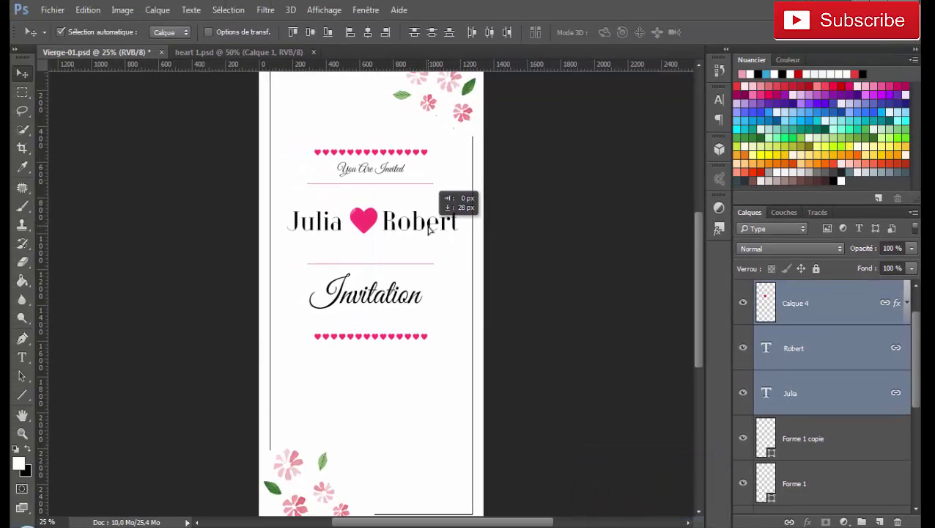
{"action": "left_click", "coordinate": [879, 522]}
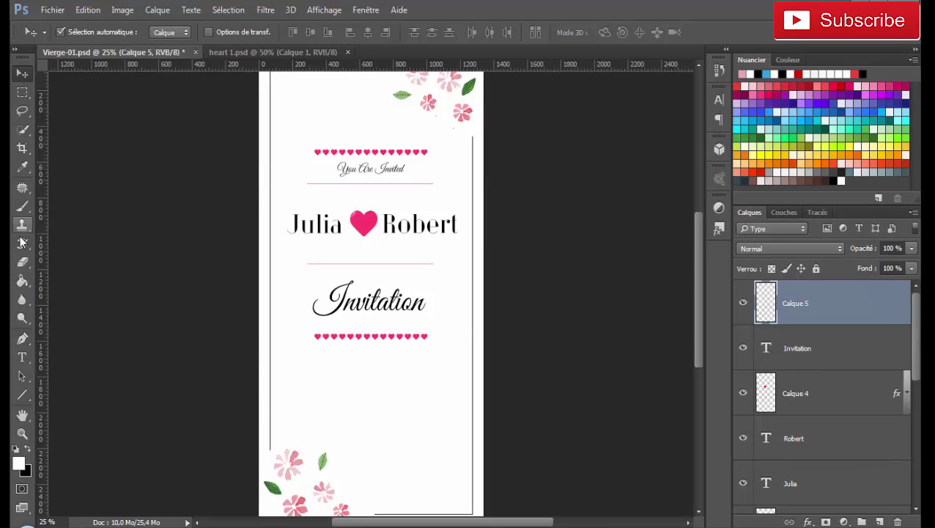
{"action": "left_click", "coordinate": [22, 357]}
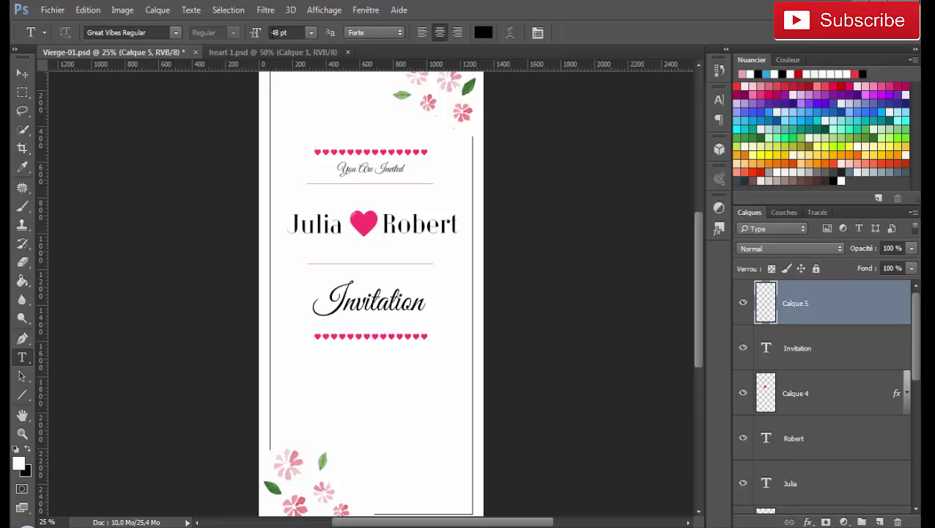
Step: Type 'Friday afternoon' at 14 pt below the lower hearts and centre the line
{"action": "left_click", "coordinate": [311, 34]}
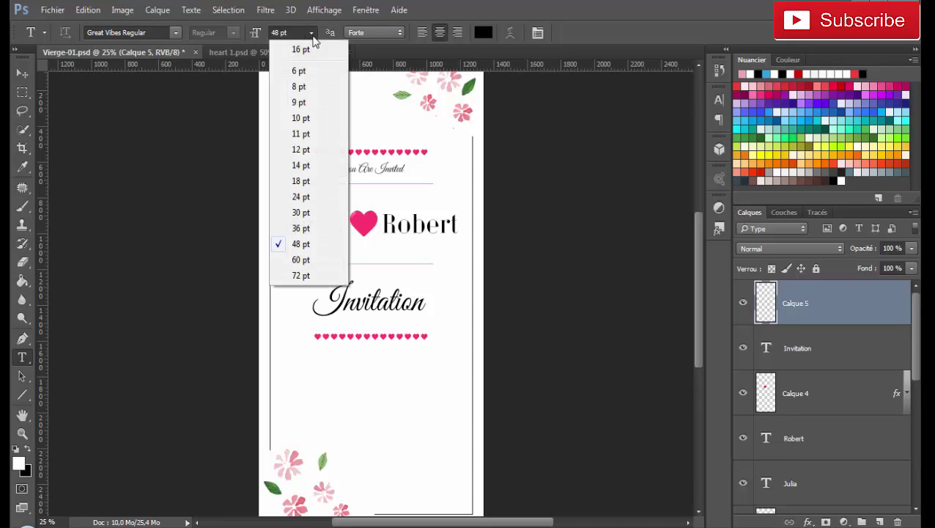
{"action": "left_click", "coordinate": [299, 166]}
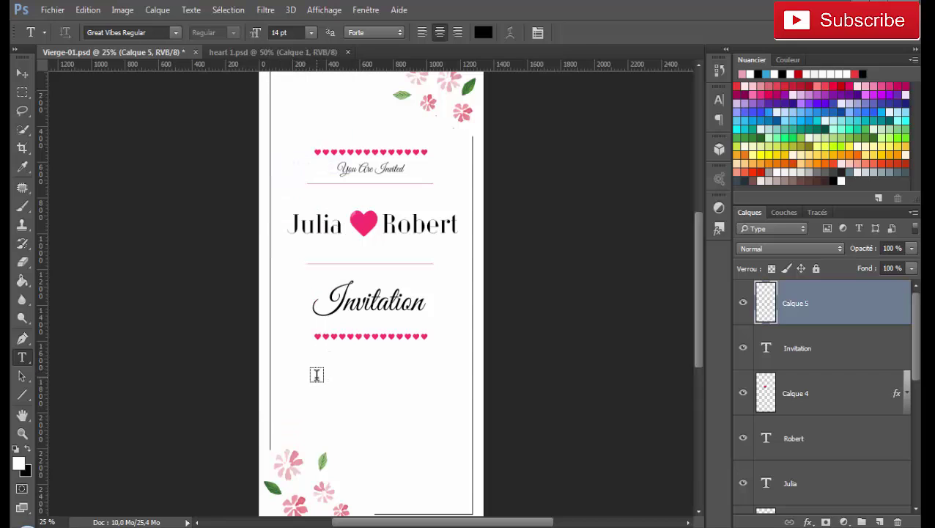
{"action": "left_click", "coordinate": [316, 377]}
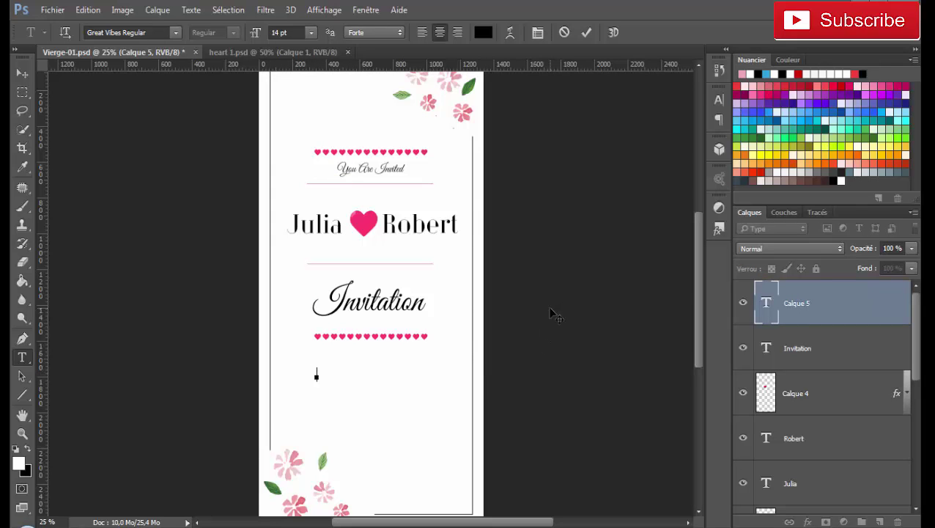
{"action": "key", "text": "ctrl+plus"}
{"action": "key", "text": "ctrl+plus"}
{"action": "key", "text": "ctrl+plus"}
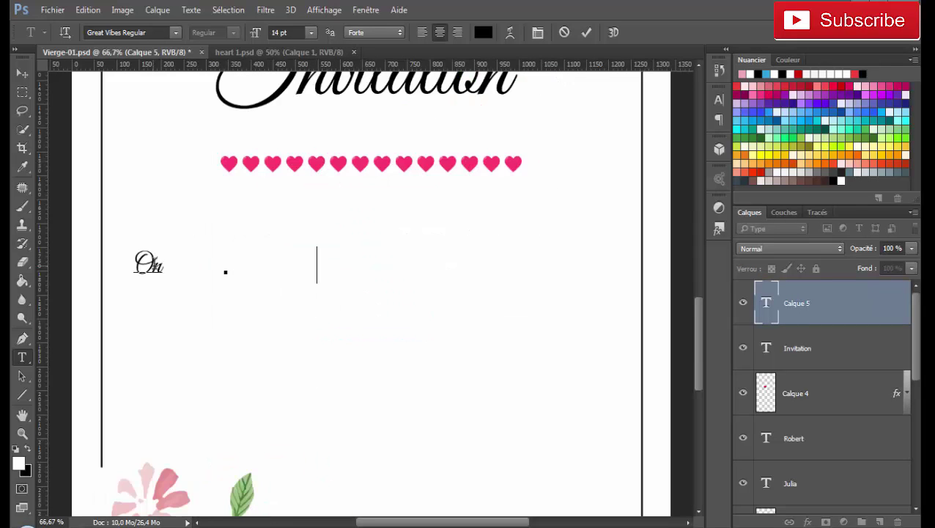
{"action": "type", "text": "Fr"}
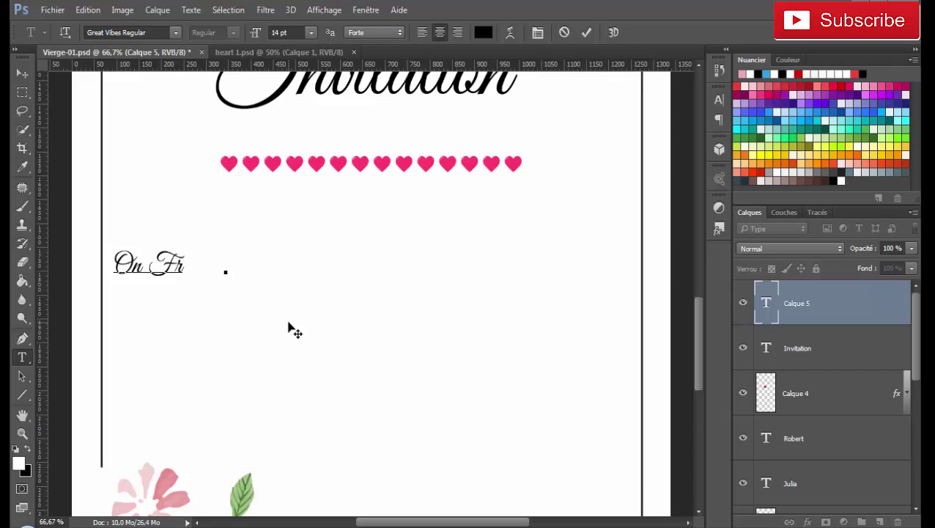
{"action": "type", "text": "ida"}
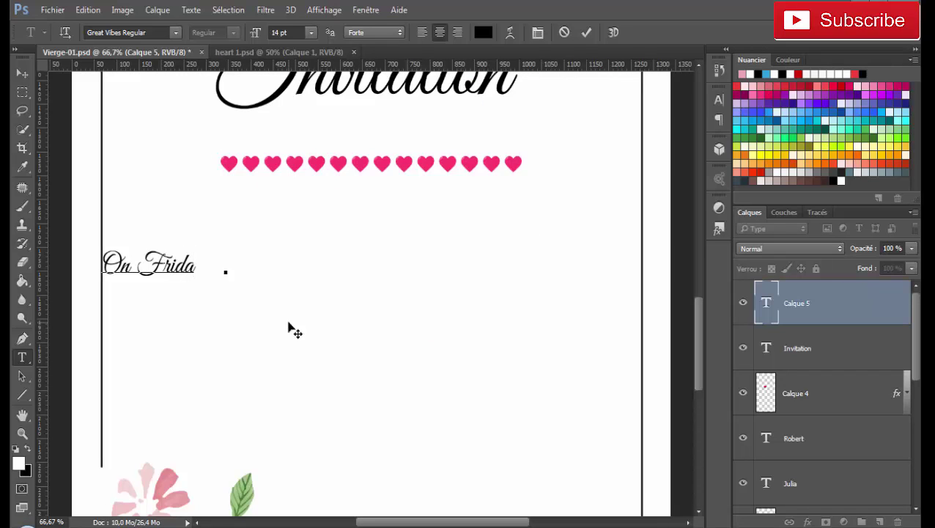
{"action": "type", "text": "y af"}
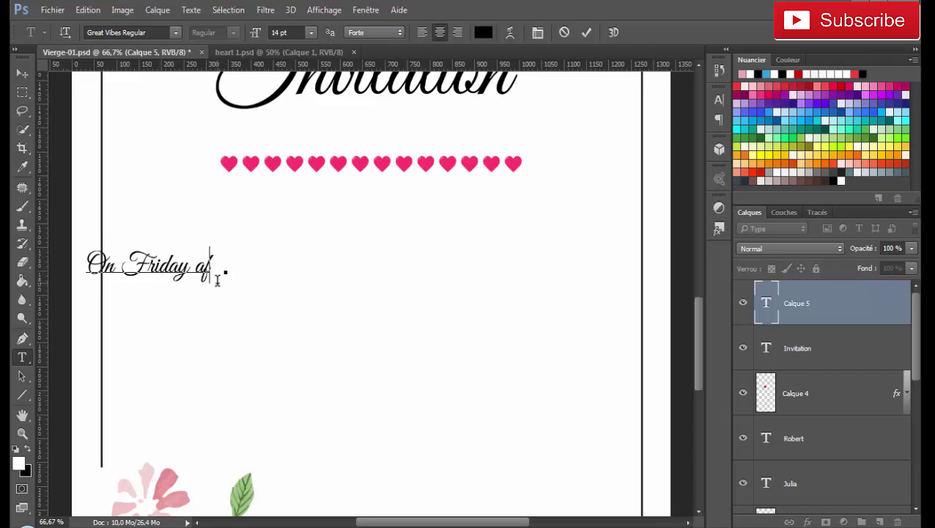
{"action": "type", "text": "ter"}
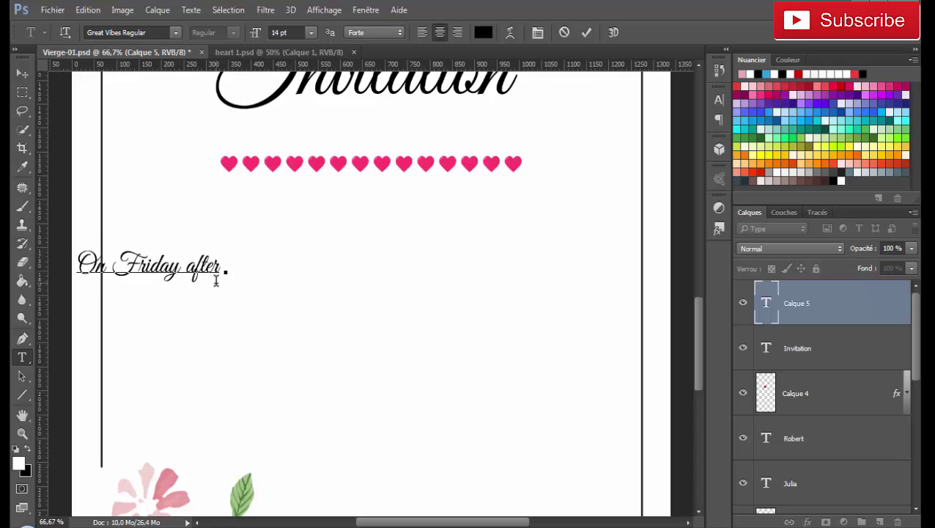
{"action": "type", "text": "noon"}
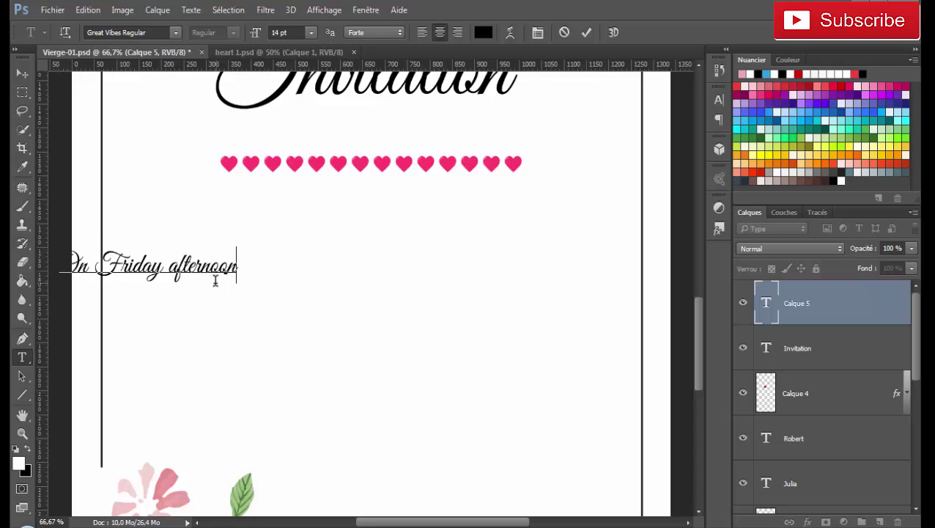
{"action": "left_click", "coordinate": [22, 74]}
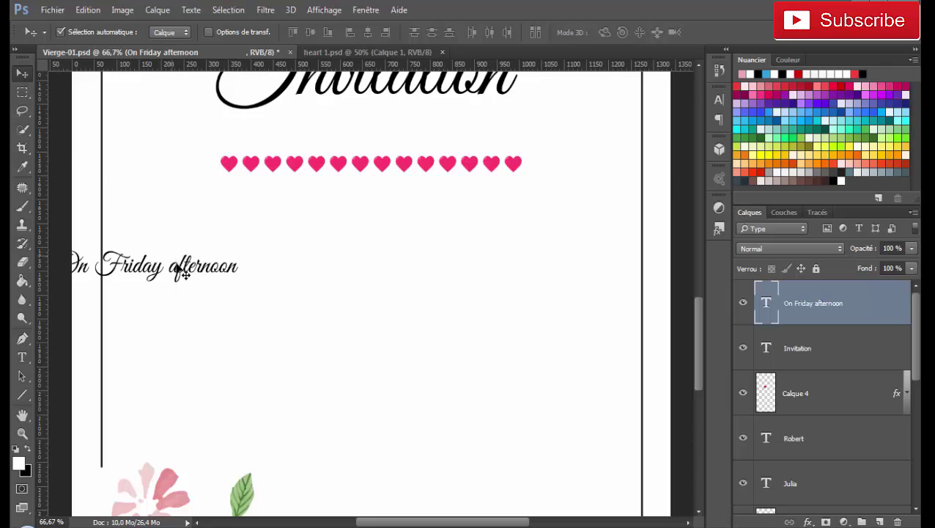
{"action": "left_click_drag", "start_coordinate": [177, 268], "coordinate": [390, 265]}
Step: Add lines for July 1st at four o'clock, the venue address and 'followed by a reception'
{"action": "double_click", "coordinate": [766, 305]}
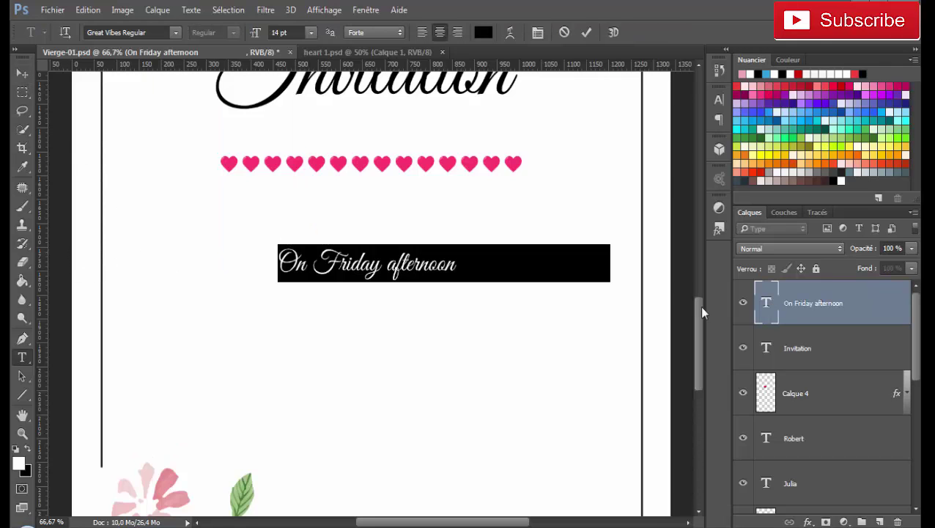
{"action": "left_click", "coordinate": [459, 266]}
{"action": "key", "text": "Return"}
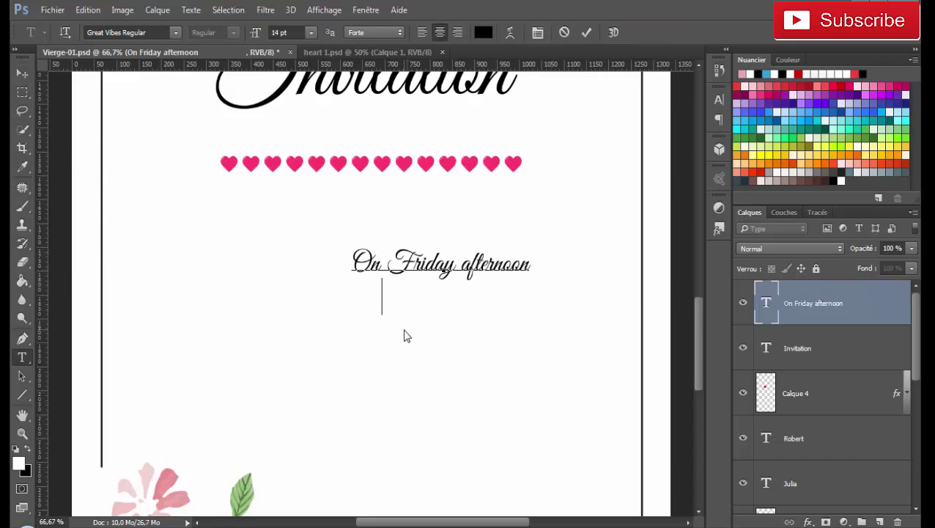
{"action": "type", "text": "July, the 1st at four o'clock thirty five East Olivet Avenue follo"}
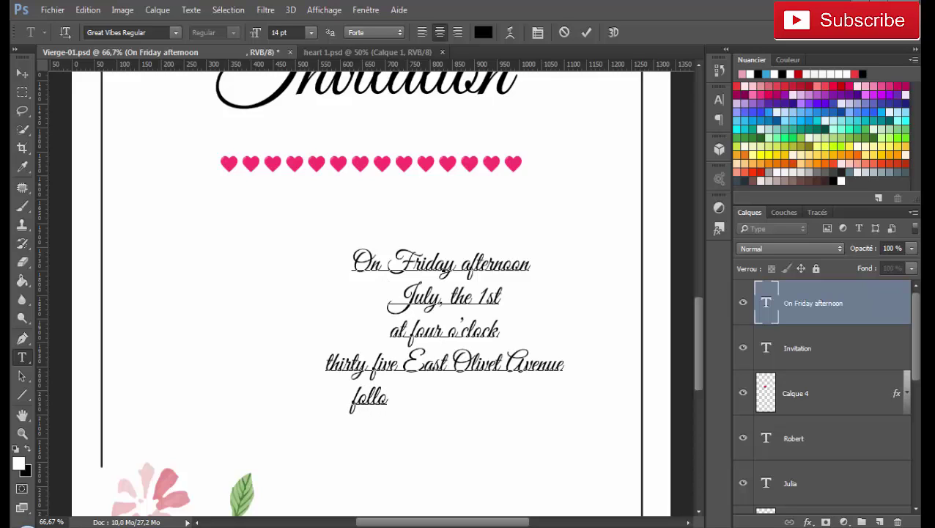
{"action": "type", "text": "wed b"}
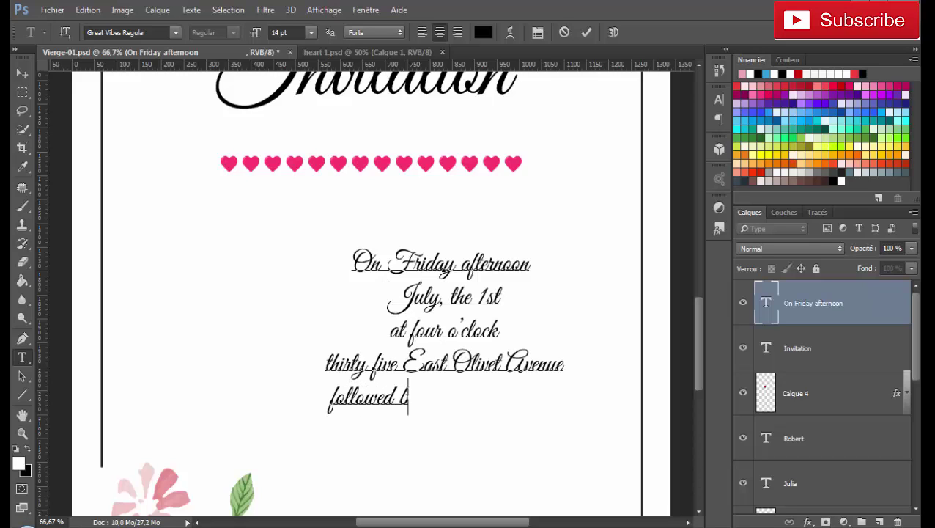
{"action": "type", "text": "y a re"}
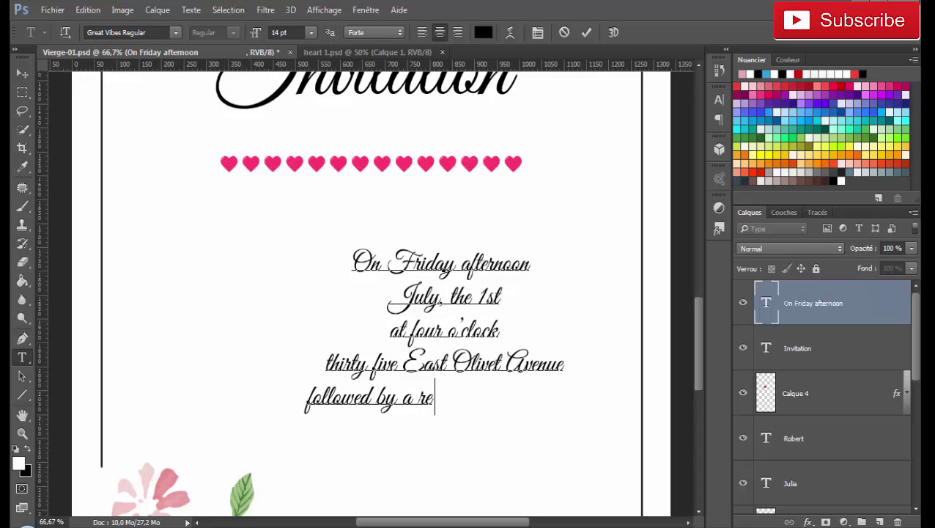
{"action": "type", "text": "ception"}
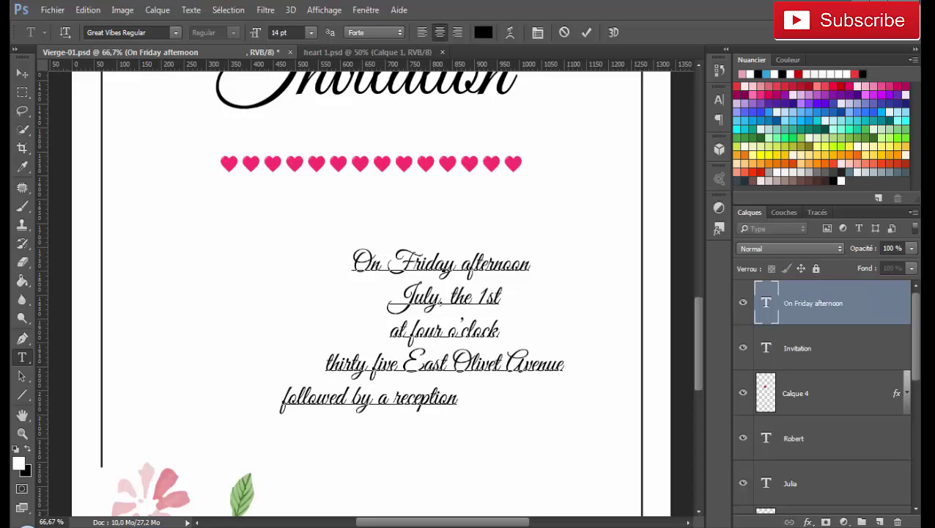
{"action": "key", "text": "Return"}
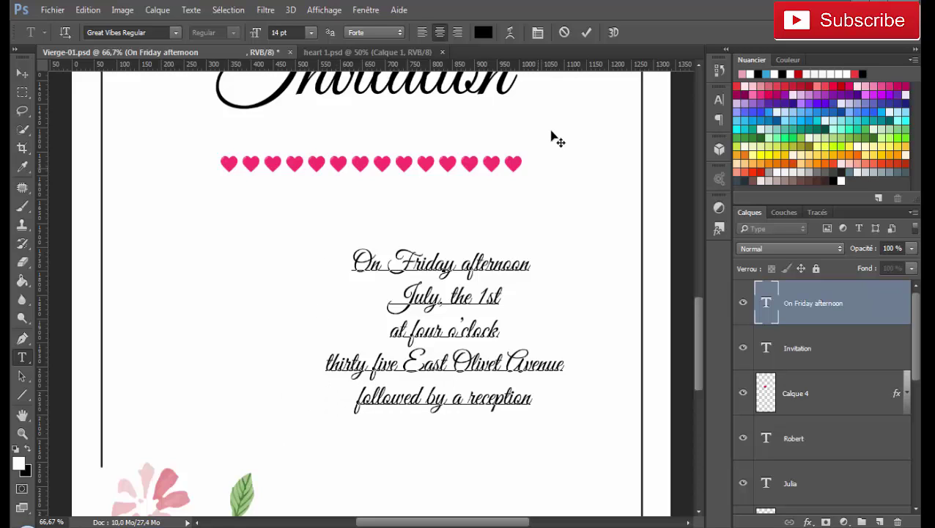
Step: Commit the details, lift the block under the lower hearts and align it to the horizontal centre
{"action": "left_click", "coordinate": [586, 32]}
{"action": "key", "text": "v"}
{"action": "left_click_drag", "start_coordinate": [444, 269], "coordinate": [372, 240]}
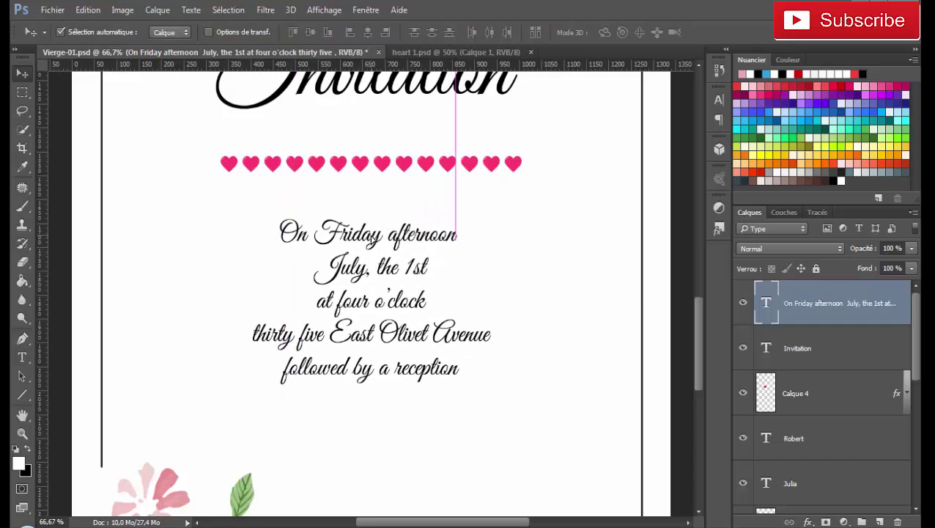
{"action": "key", "text": "ctrl"}
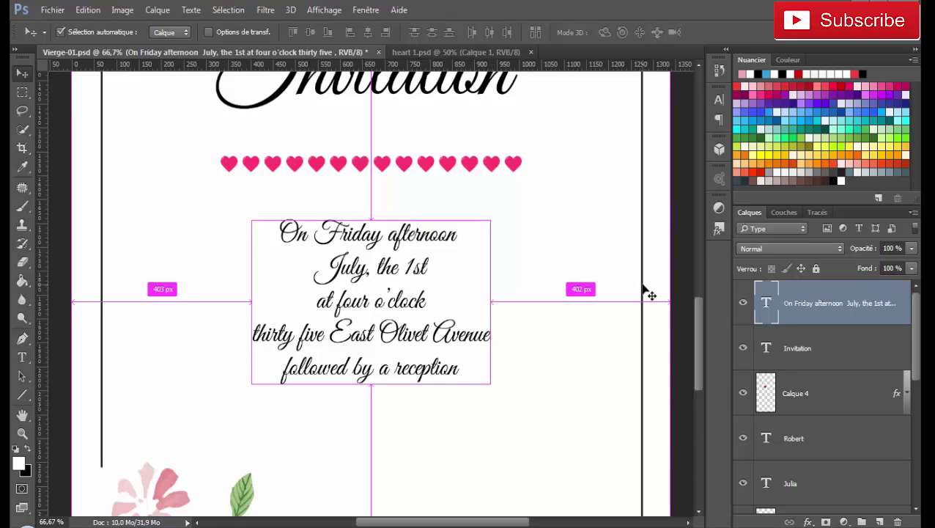
{"action": "left_click", "coordinate": [369, 34]}
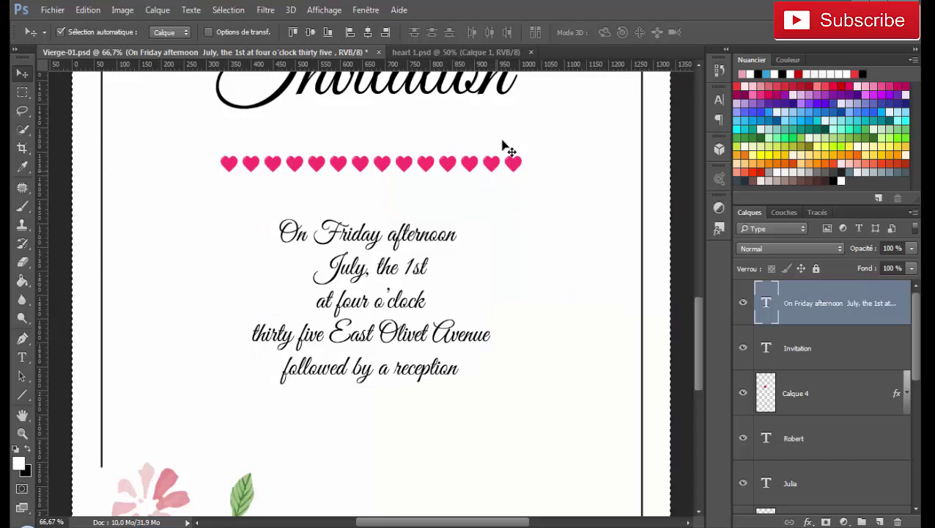
{"action": "key", "text": "ctrl"}
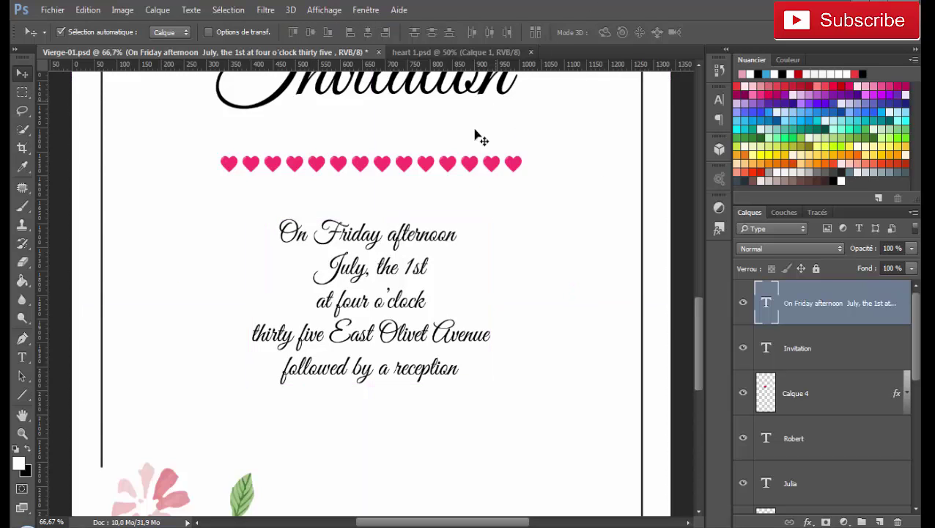
{"action": "key", "text": "ctrl"}
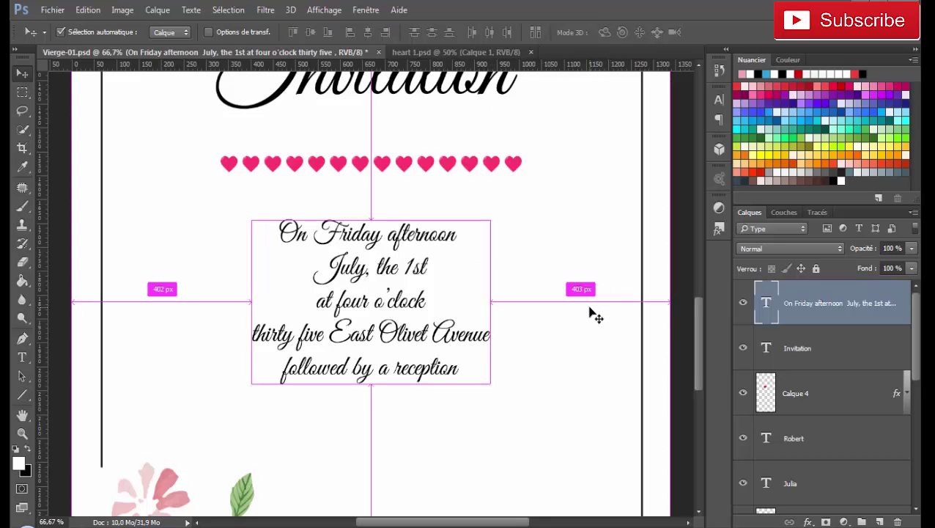
{"action": "key", "text": "ctrl+minus"}
{"action": "key", "text": "ctrl+minus"}
{"action": "key", "text": "ctrl+minus"}
{"action": "key", "text": "ctrl+minus"}
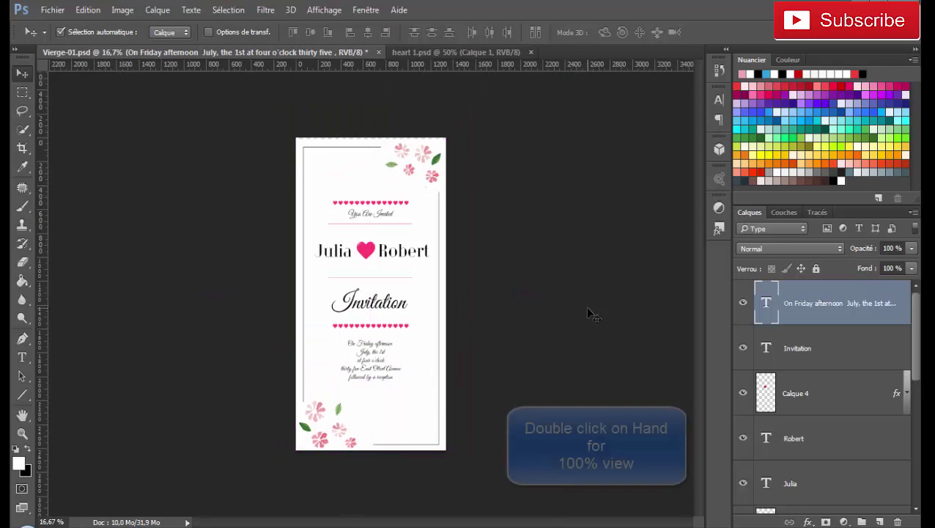
Step: Fit the card in the window, lower the event details 52 px, and deselect the layer
{"action": "double_click", "coordinate": [23, 416]}
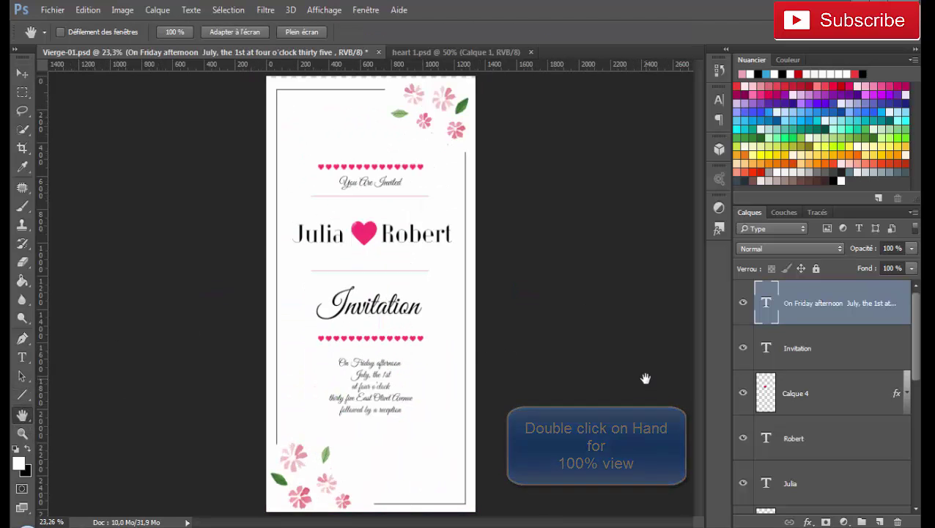
{"action": "key", "text": "v"}
{"action": "left_click_drag", "start_coordinate": [365, 360], "coordinate": [364, 409]}
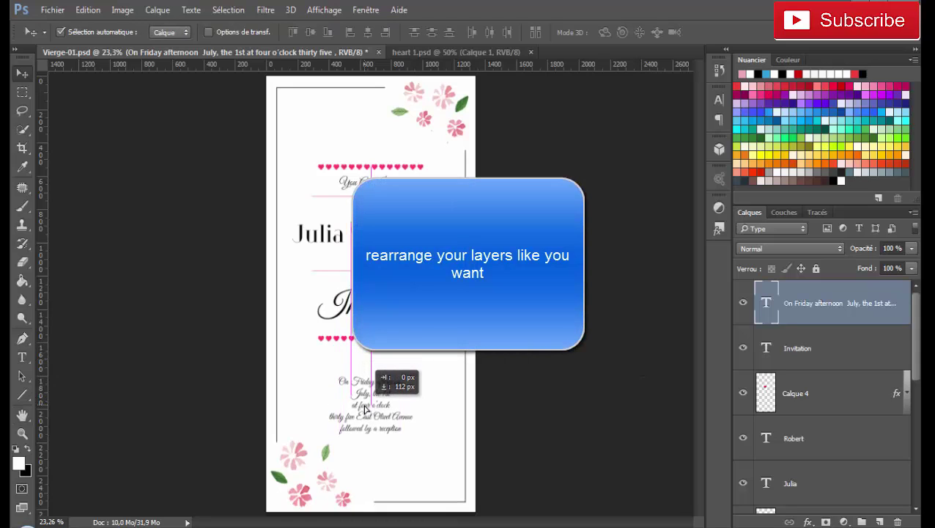
{"action": "left_click", "coordinate": [533, 410]}
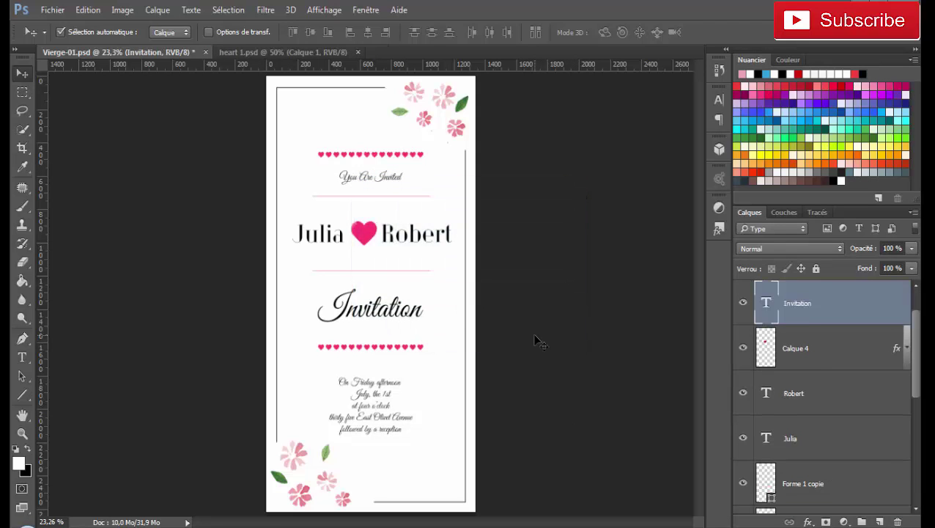
{"action": "left_click", "coordinate": [534, 336]}
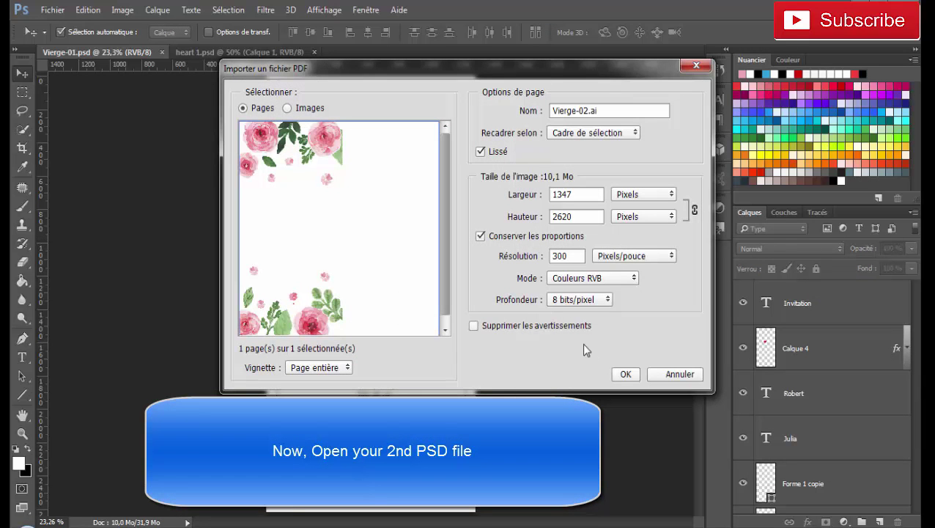
Step: Import Vierge-02 as its own document and draw a central text frame, entering 'eu' as the font
{"action": "left_click", "coordinate": [623, 371]}
{"action": "key", "text": "h"}
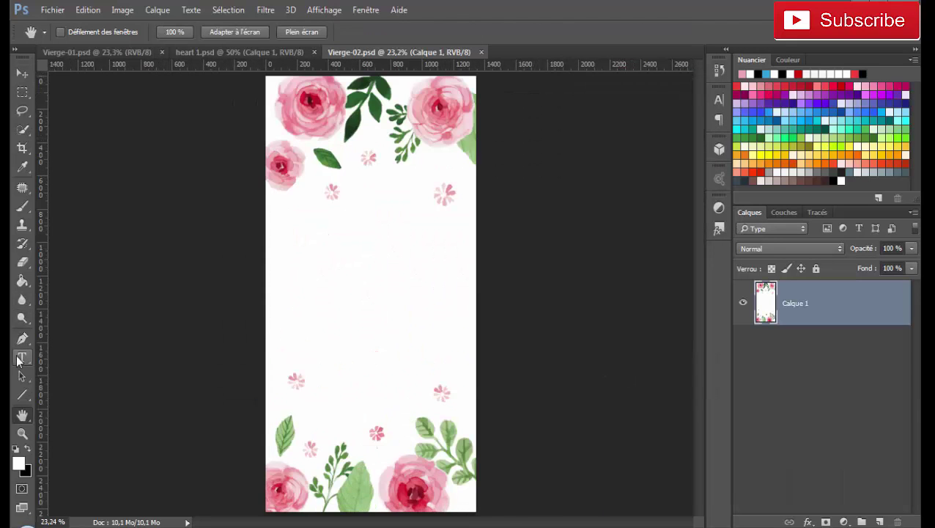
{"action": "left_click", "coordinate": [21, 359]}
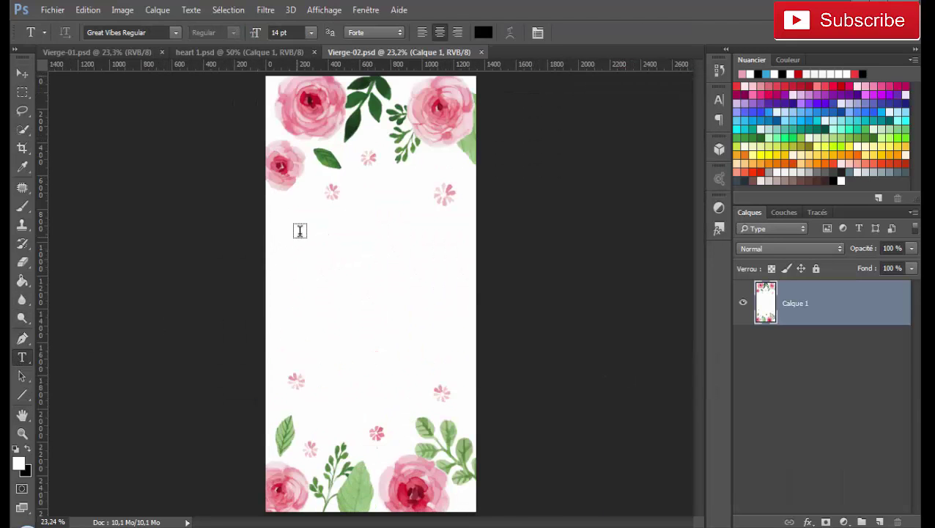
{"action": "left_click_drag", "start_coordinate": [286, 217], "coordinate": [455, 381]}
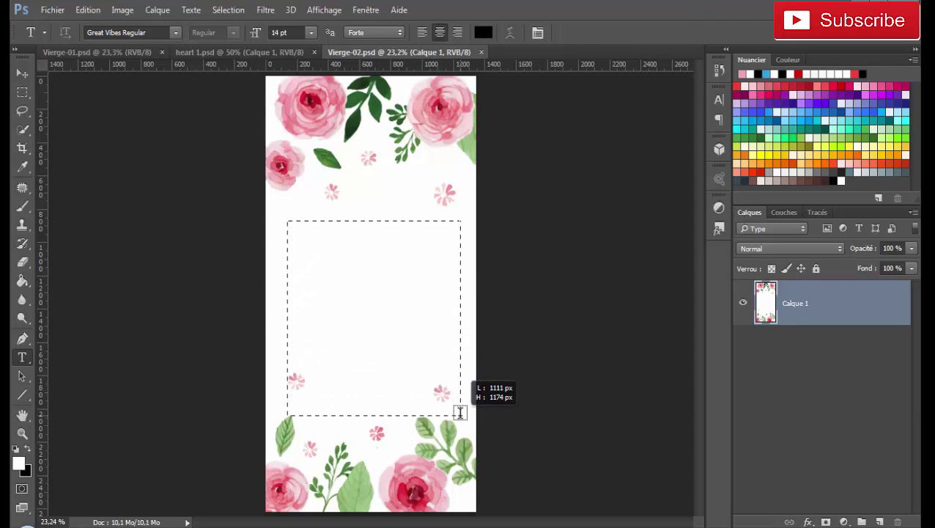
{"action": "left_click_drag", "start_coordinate": [455, 381], "coordinate": [461, 416]}
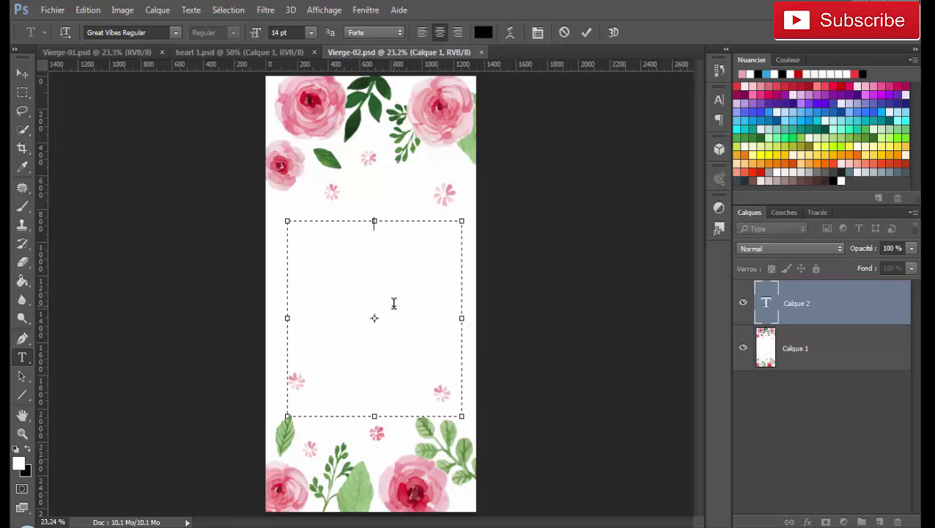
{"action": "left_click", "coordinate": [167, 32]}
{"action": "type", "text": "e"}
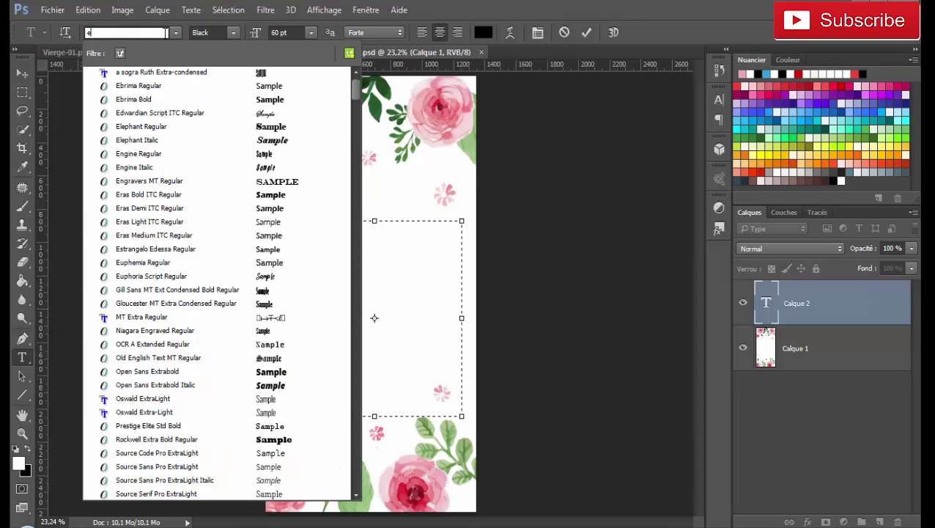
{"action": "type", "text": "u"}
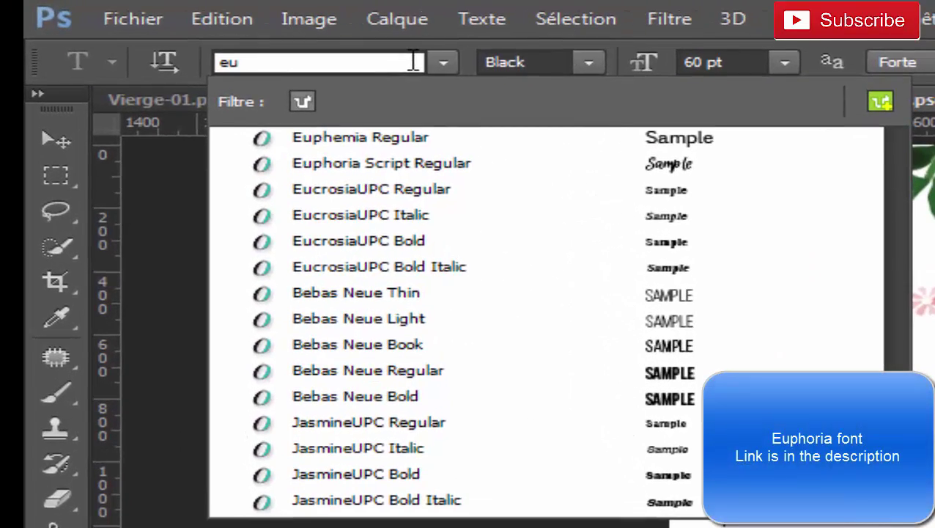
Step: Write 'save the date' on three centred lines in Euphoria Script Regular, enlarged to about 82 pt
{"action": "left_click", "coordinate": [415, 164]}
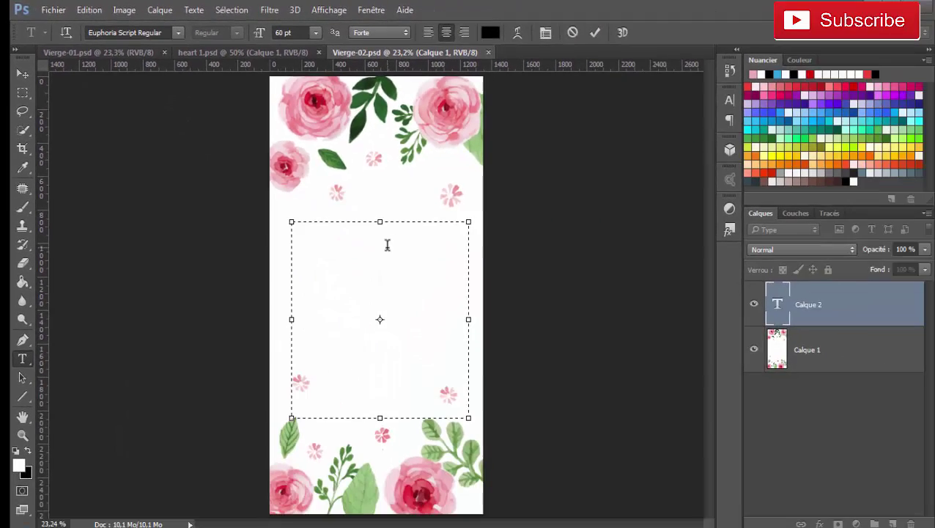
{"action": "type", "text": "Sa"}
{"action": "type", "text": "ve"}
{"action": "type", "text": "t"}
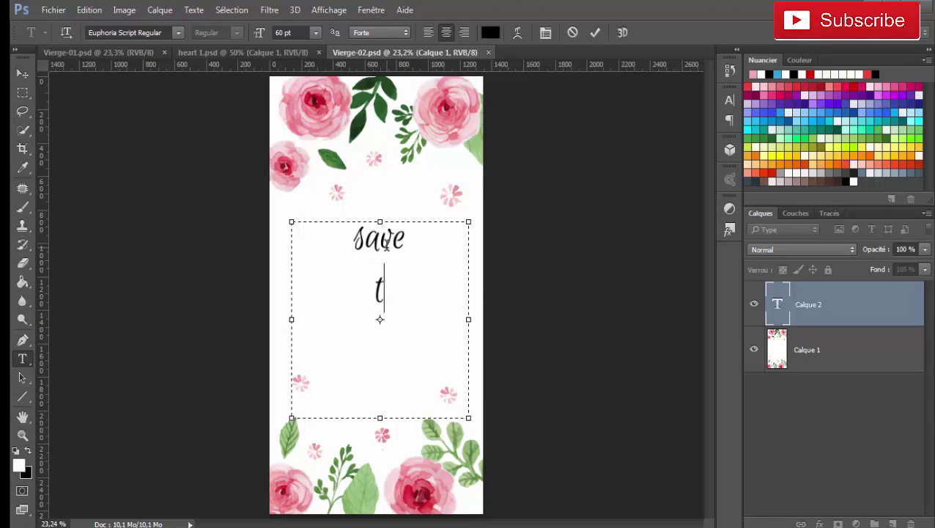
{"action": "type", "text": "he "}
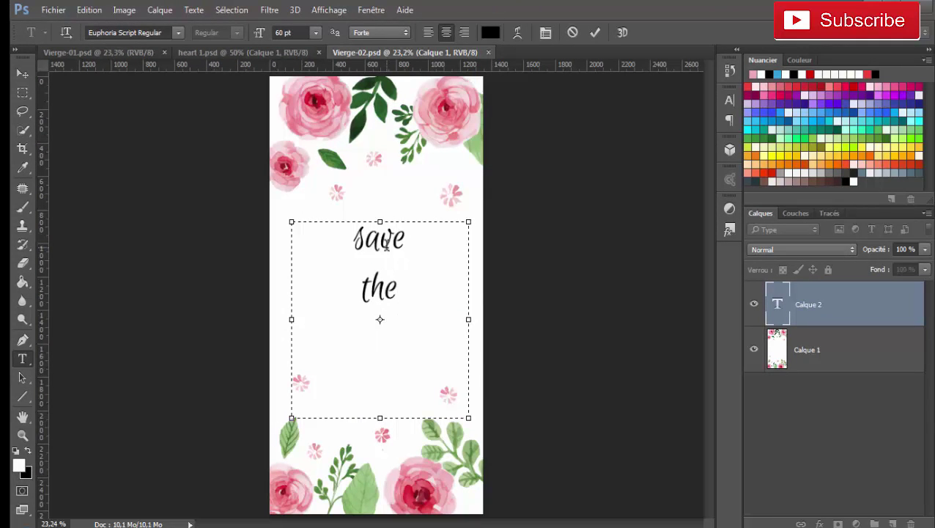
{"action": "type", "text": "ate"}
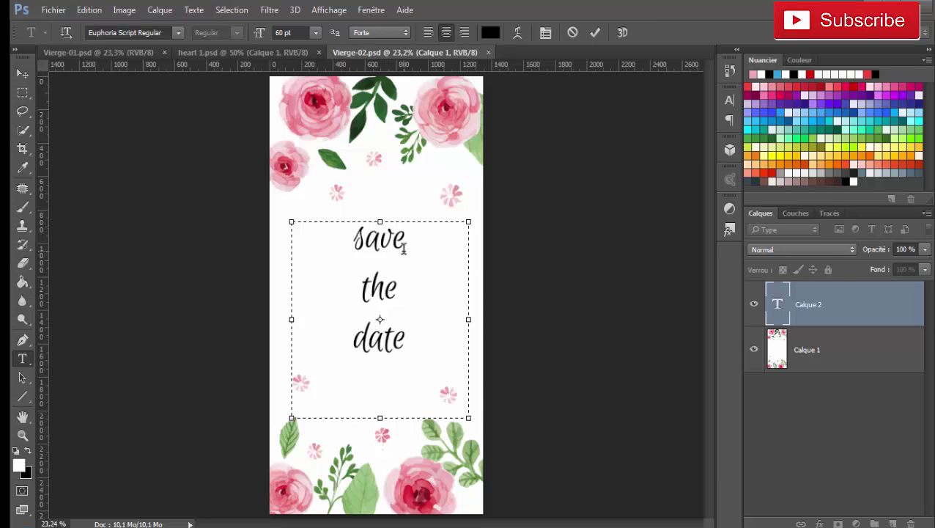
{"action": "left_click_drag", "start_coordinate": [406, 338], "coordinate": [340, 225]}
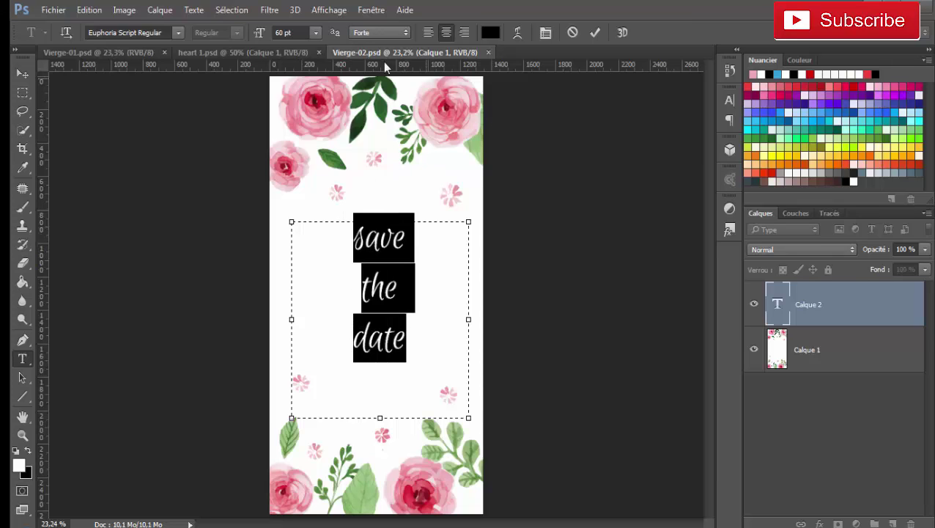
{"action": "left_click_drag", "start_coordinate": [256, 36], "coordinate": [277, 39]}
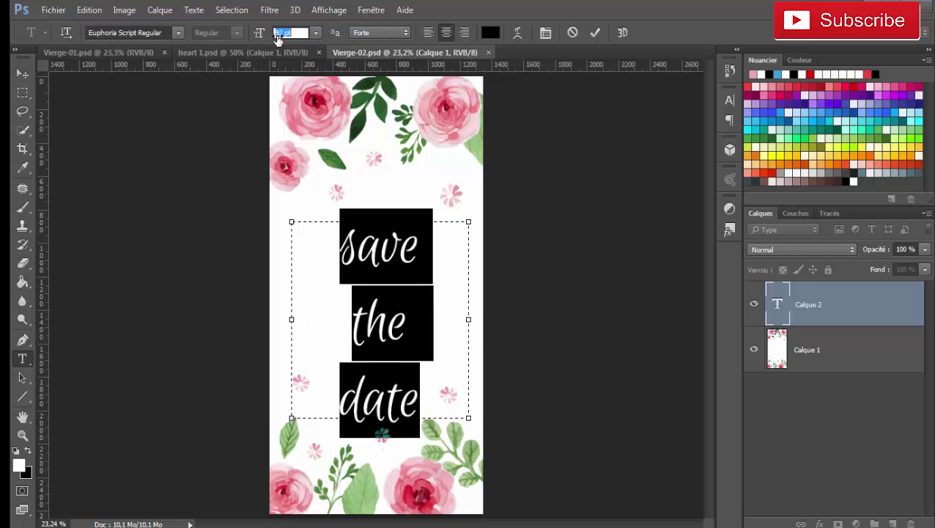
Step: Set 'save the date' to 148 pt with 98 pt leading and commit the text
{"action": "key", "text": "ctrl+t"}
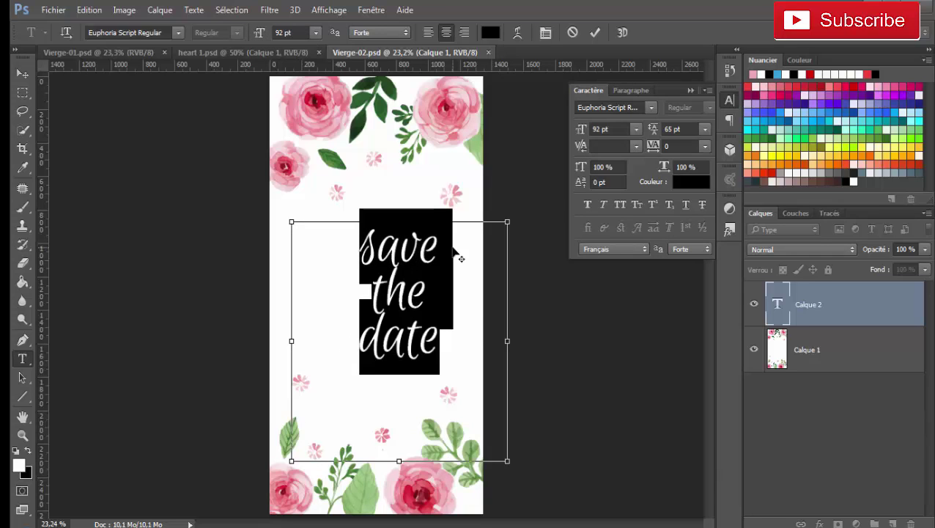
{"action": "left_click_drag", "start_coordinate": [257, 38], "coordinate": [294, 45]}
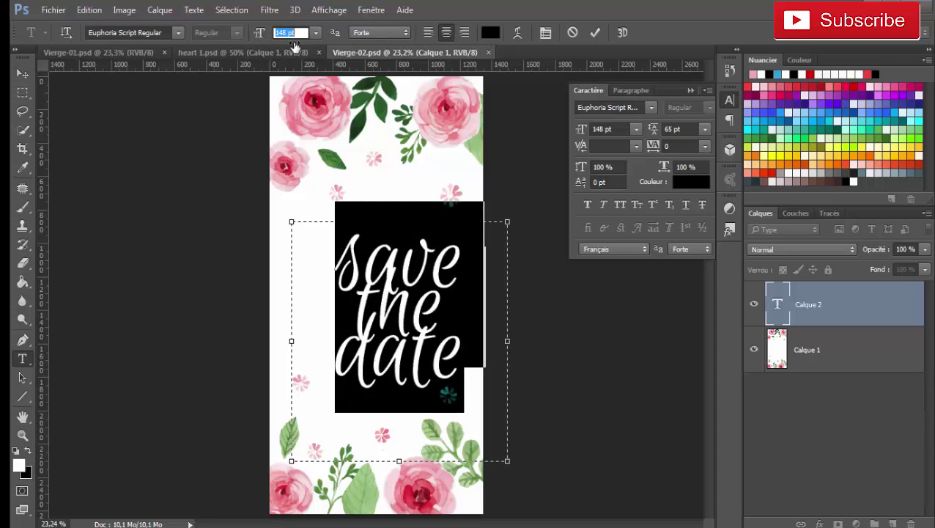
{"action": "mouse_move", "coordinate": [652, 130]}
{"action": "left_mouse_down"}
{"action": "mouse_move", "coordinate": [674, 129]}
{"action": "mouse_move", "coordinate": [659, 130]}
{"action": "left_mouse_up"}
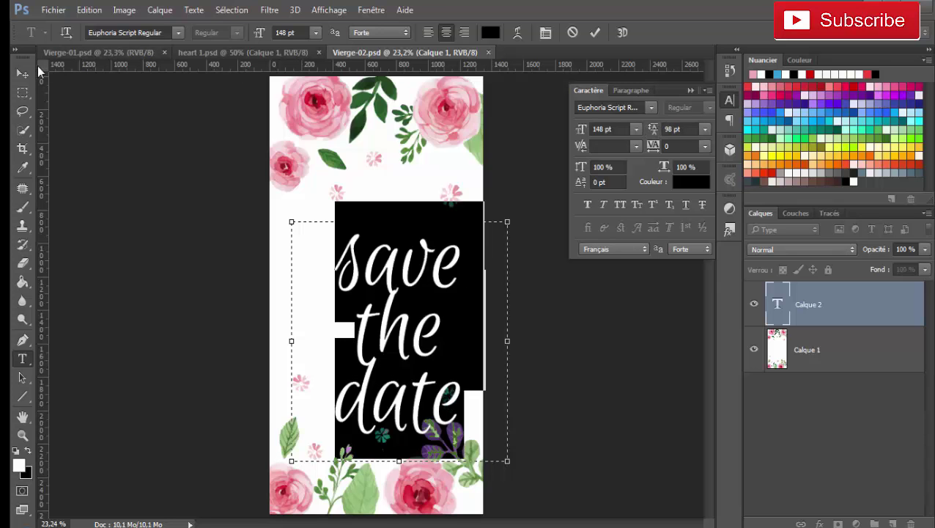
{"action": "left_click", "coordinate": [28, 73]}
Step: Move 'save the date' up and left to centre it between the rose clusters
{"action": "left_click_drag", "start_coordinate": [387, 275], "coordinate": [367, 245]}
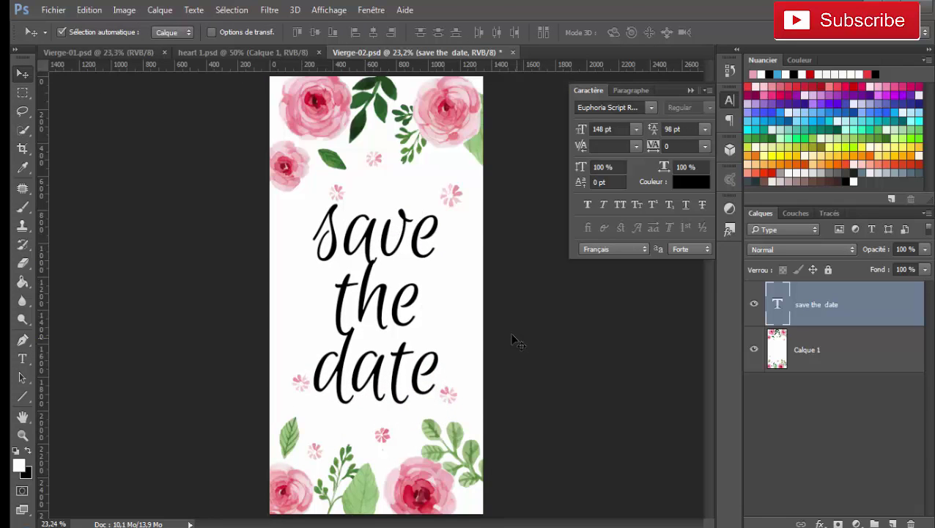